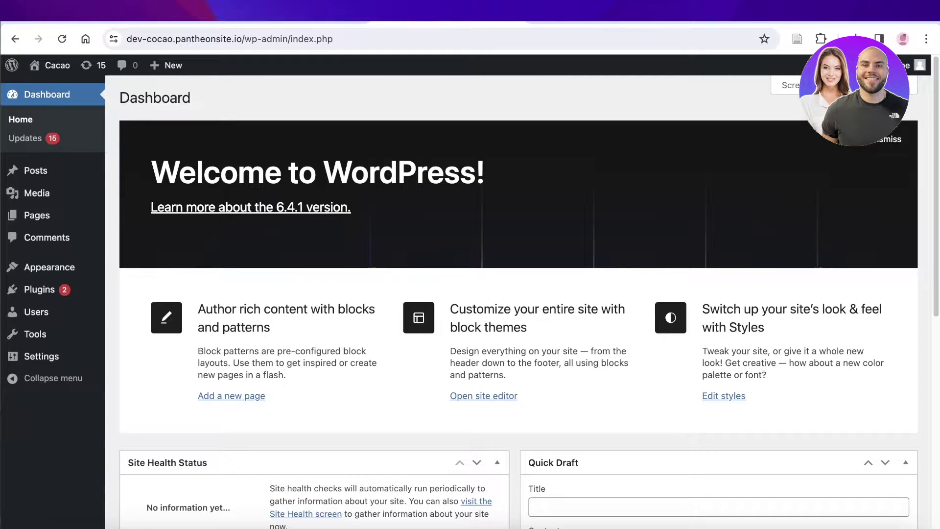
- Preview the live site's front page, then return to the WordPress dashboard
left_click(45, 89)
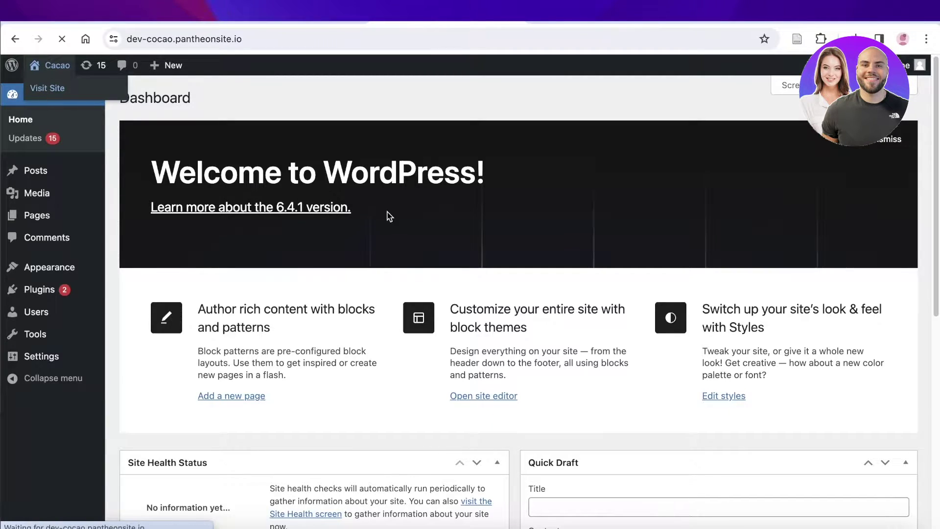
scroll(901, 239, "down", 15)
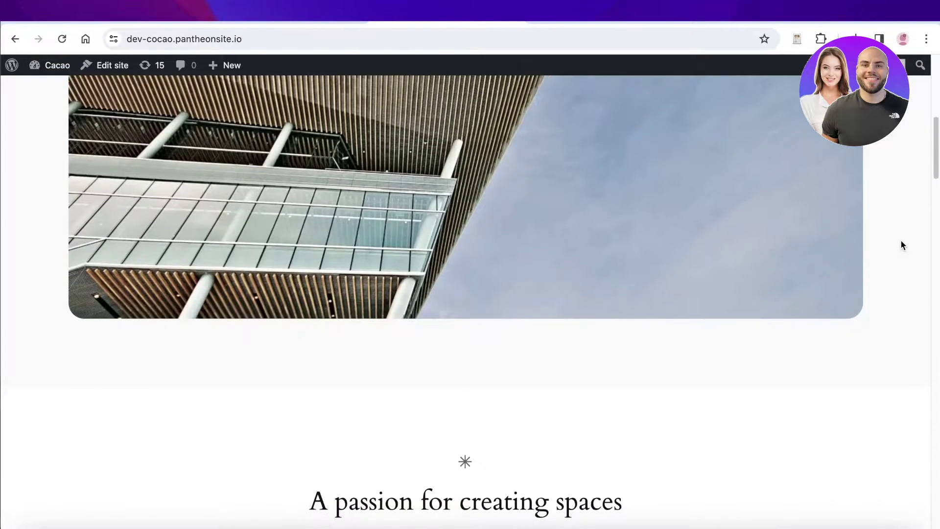
scroll(52, 183, "up", 15)
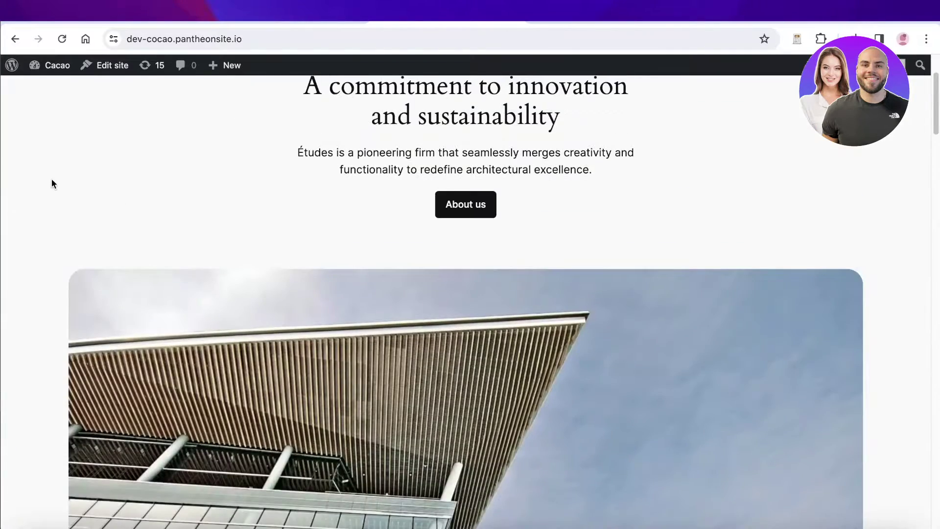
left_click(15, 40)
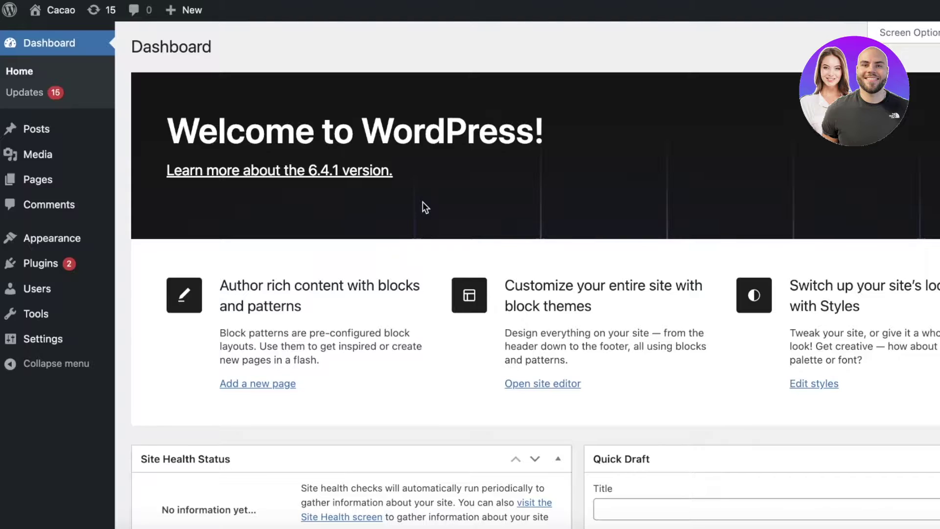
- Open Appearance > Themes and browse the 14 installed themes, with Twenty Twenty-Four active
mouse_move(77, 172)
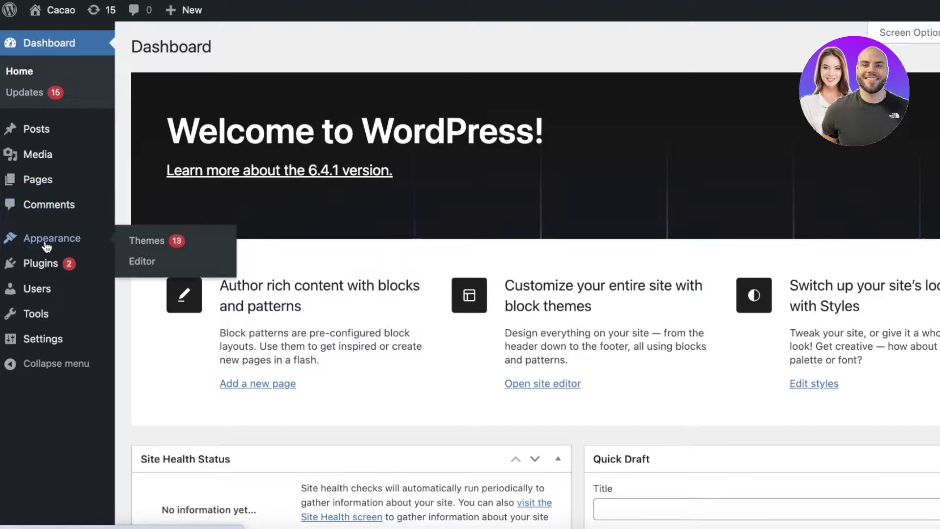
mouse_move(48, 262)
mouse_move(71, 237)
left_click(44, 240)
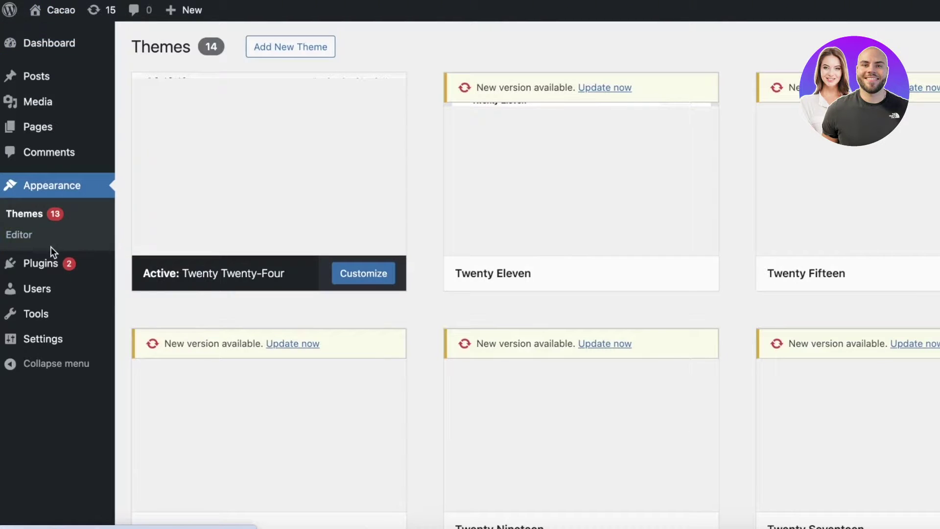
mouse_move(872, 184)
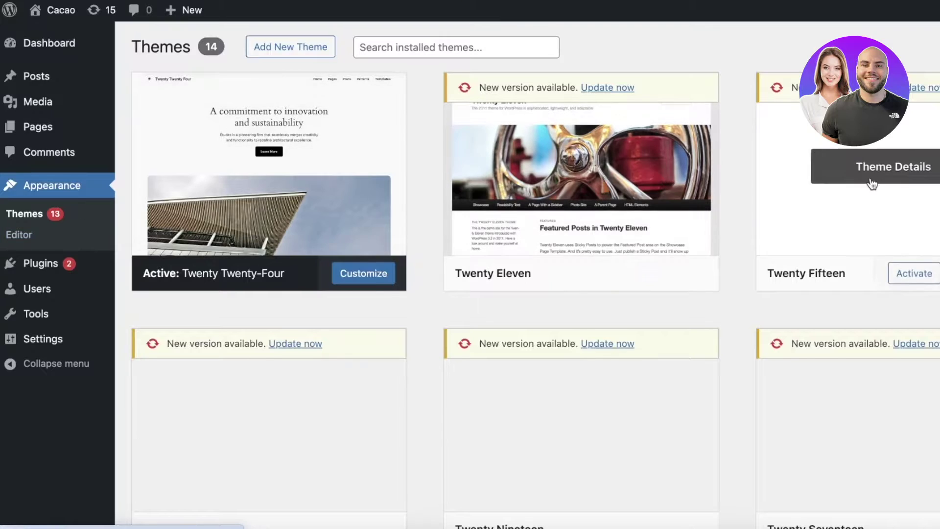
scroll(837, 193, "down", 10)
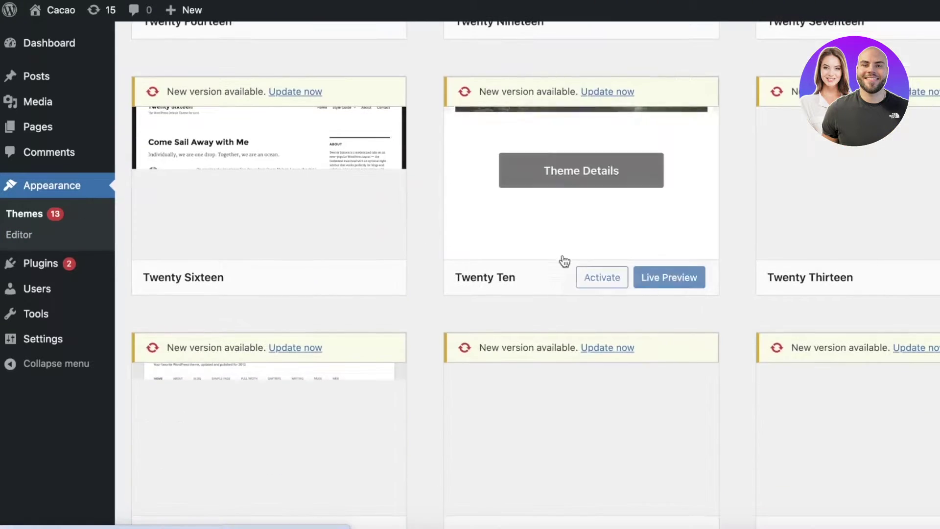
scroll(485, 227, "down", 7)
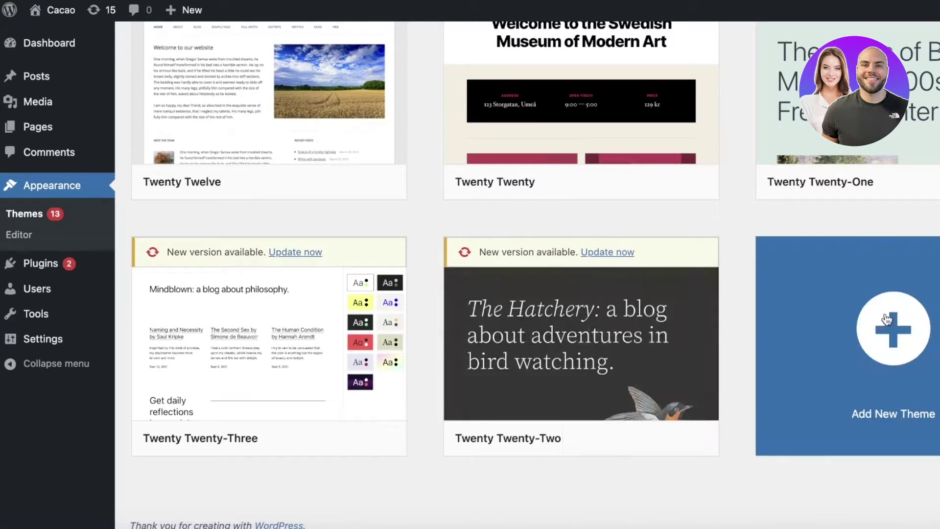
scroll(678, 336, "up", 3)
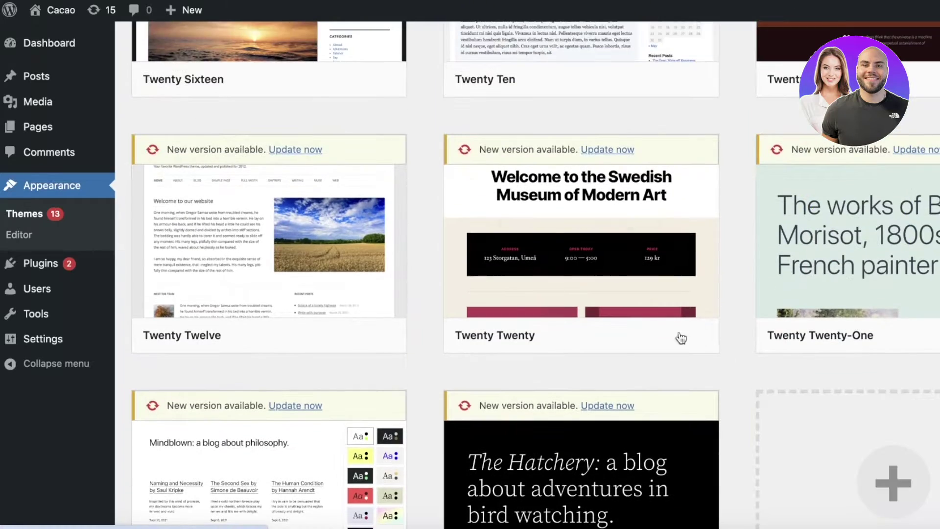
scroll(636, 270, "up", 4)
scroll(591, 207, "up", 10)
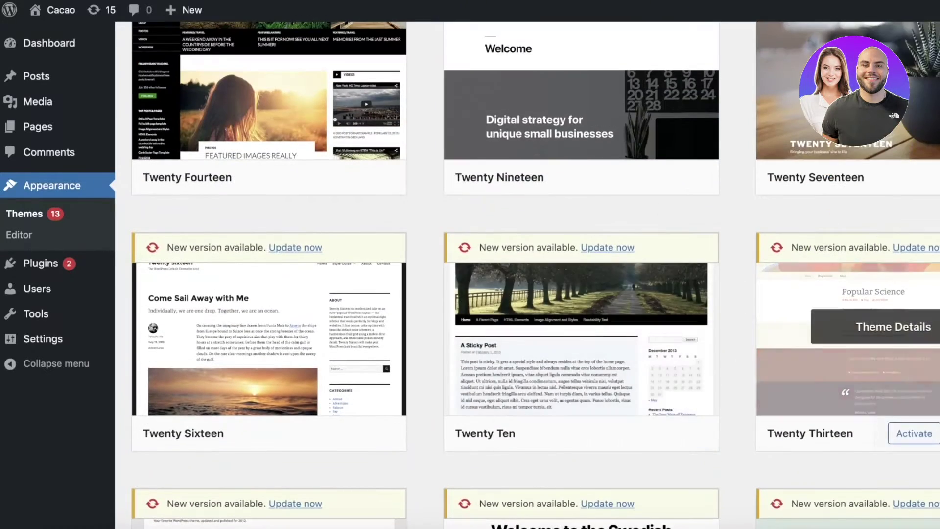
scroll(426, 240, "down", 1)
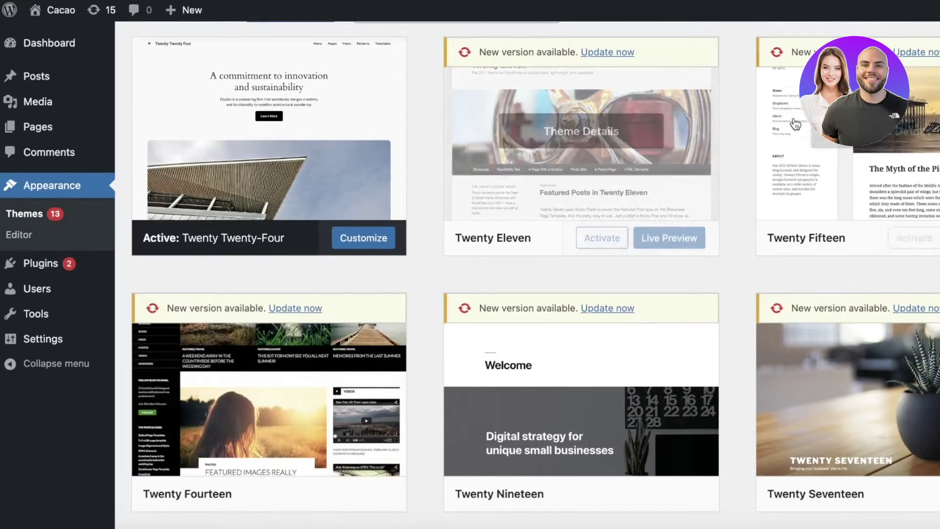
scroll(553, 161, "up", 1)
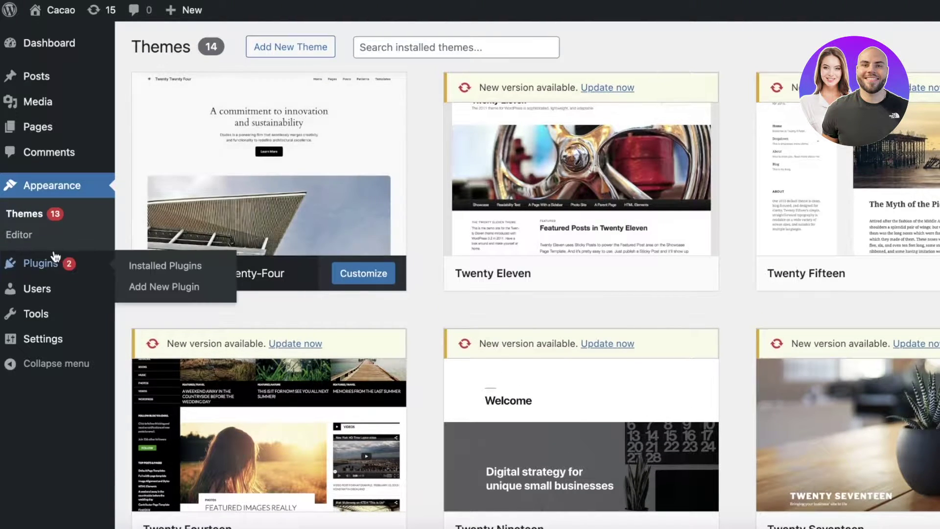
- Search plugins for 'elementor', then install and activate Elementor Website Builder
left_click(20, 272)
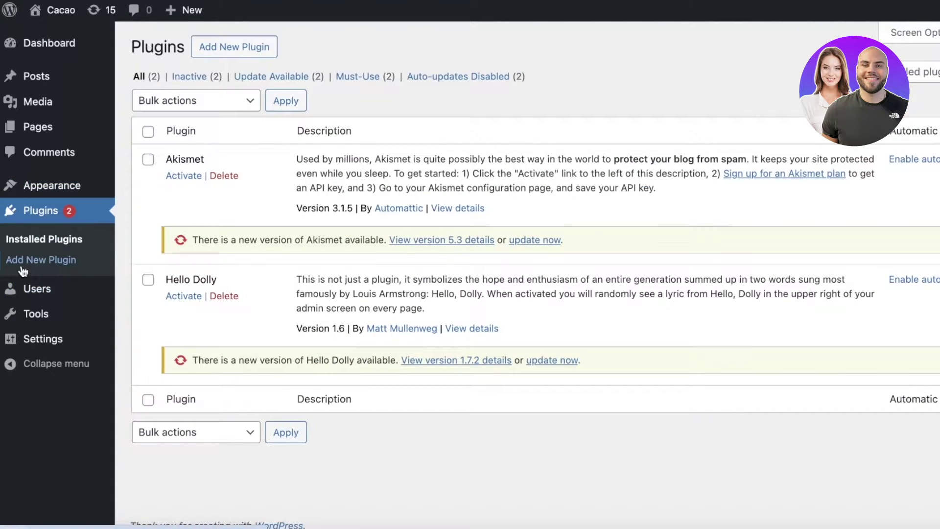
left_click(22, 270)
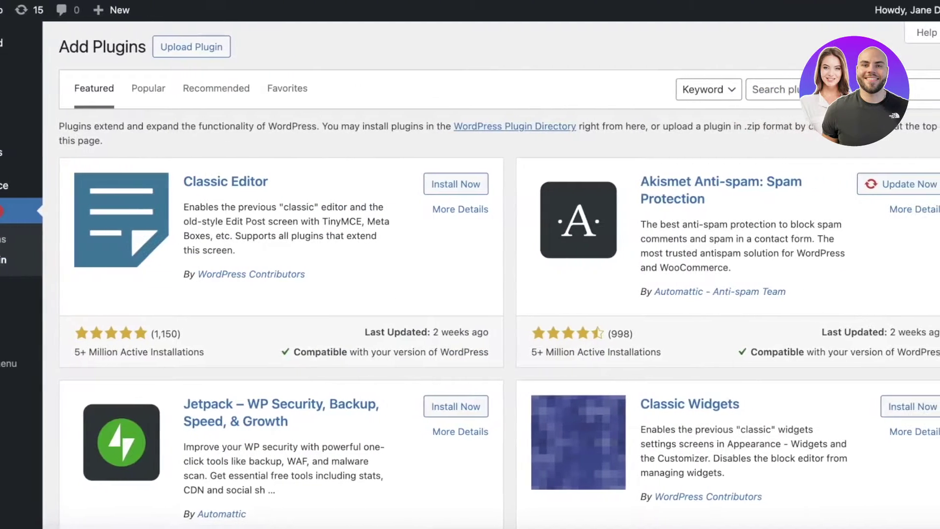
left_click(761, 89)
type("elementor")
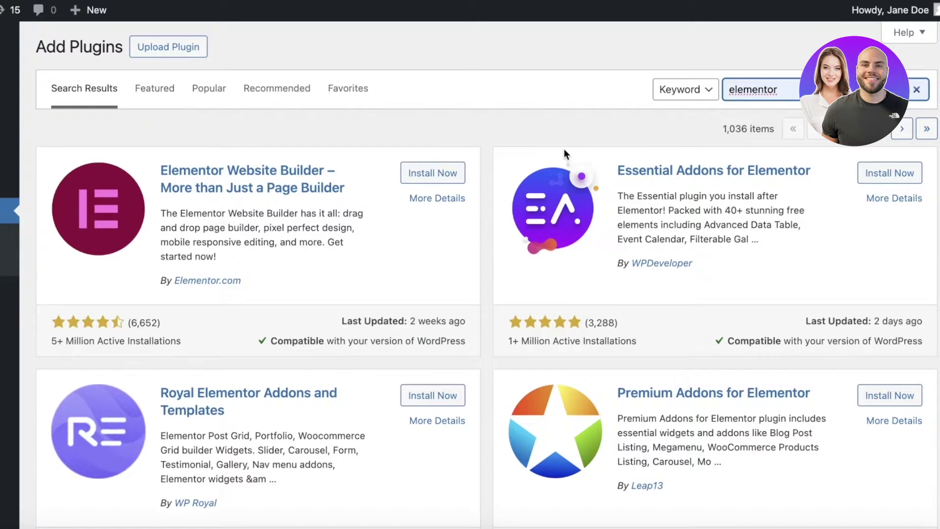
left_click(457, 176)
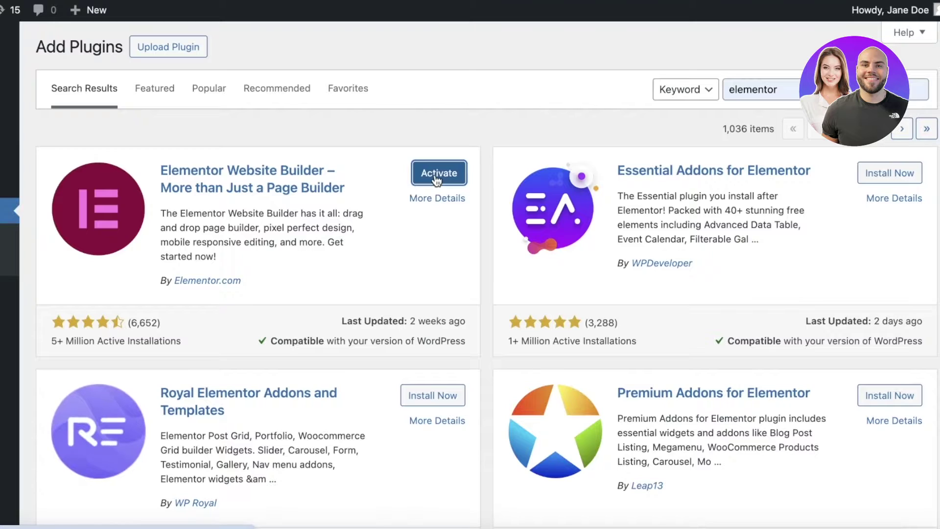
left_click(433, 174)
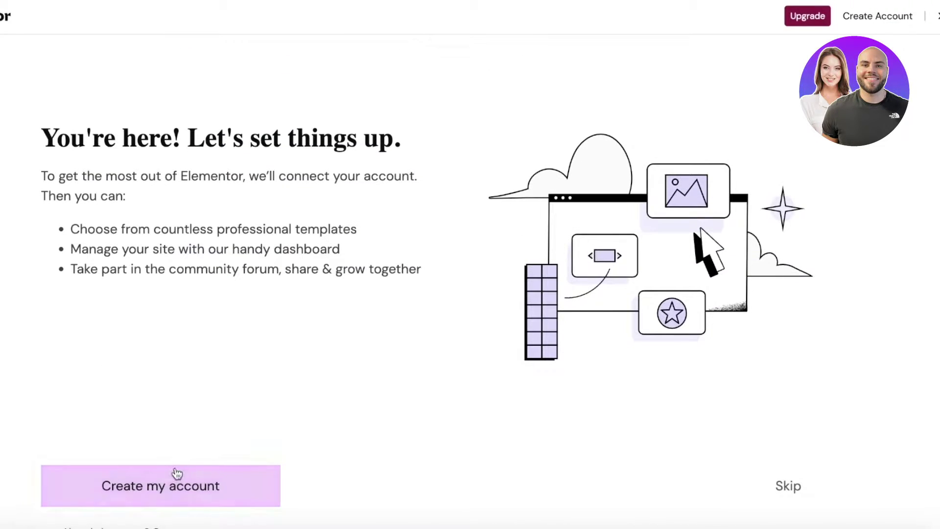
- Connect an Elementor account to the site and skip installing the Hello theme
left_click(274, 487)
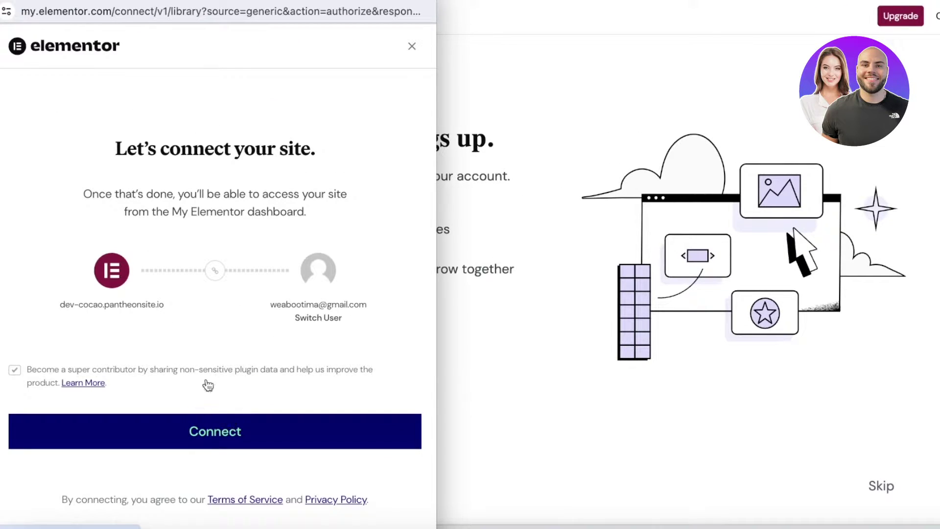
left_click(202, 432)
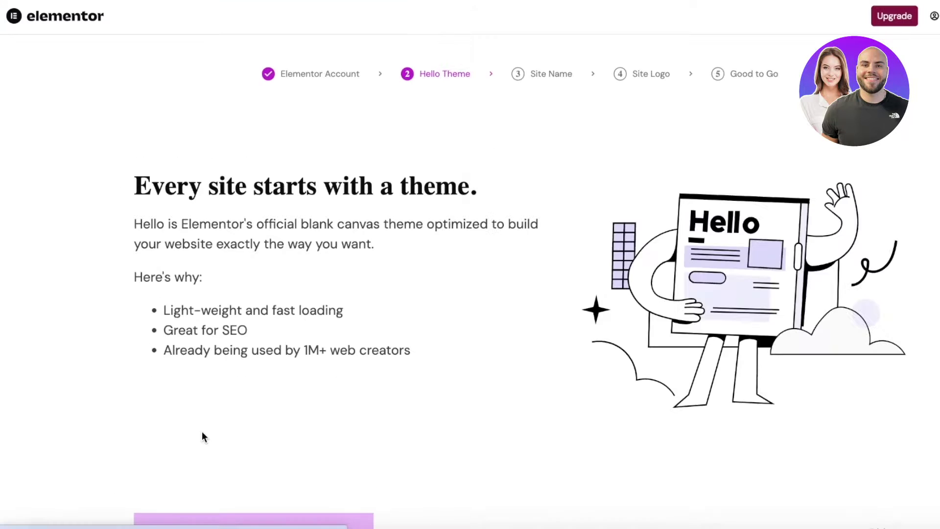
scroll(456, 313, "down", 1)
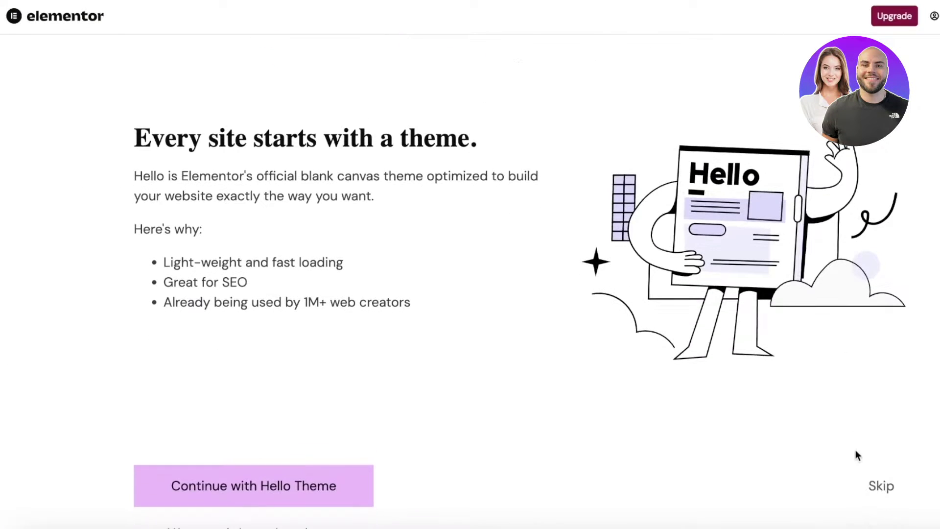
left_click(874, 484)
- Keep Cacao as the site name, skip the logo, and browse the template kits
scroll(284, 421, "down", 1)
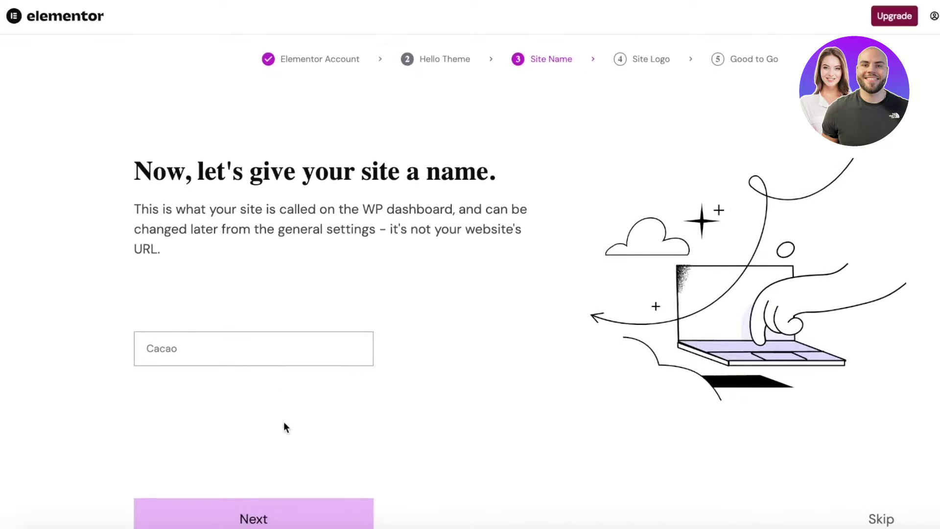
left_click(267, 505)
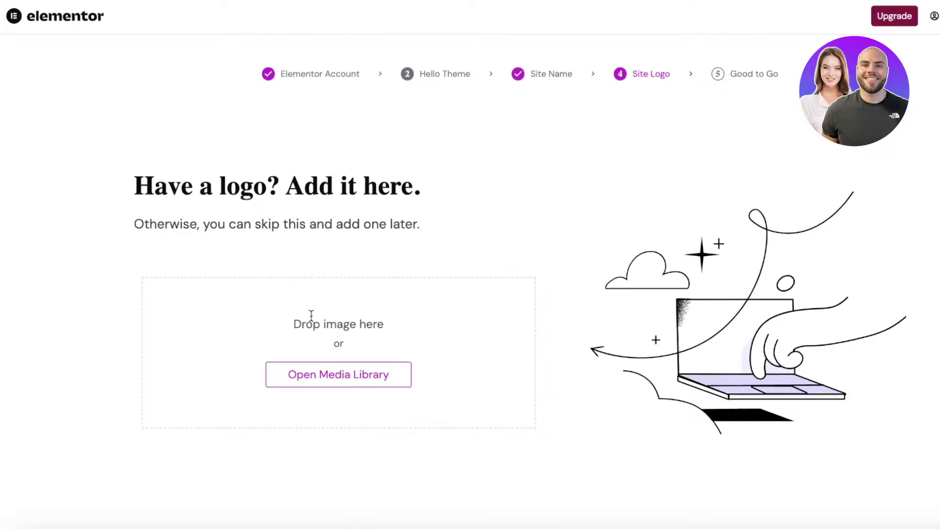
scroll(310, 316, "down", 1)
left_click(888, 516)
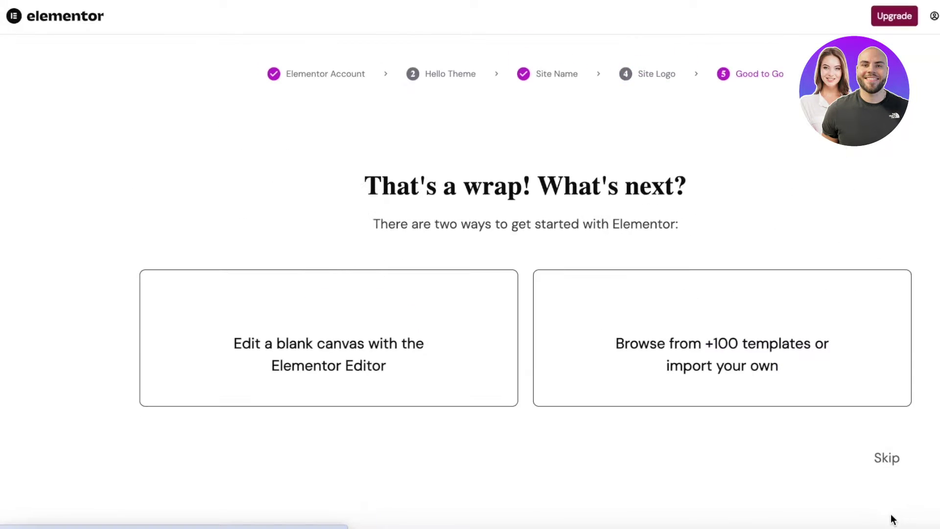
scroll(823, 466, "down", 1)
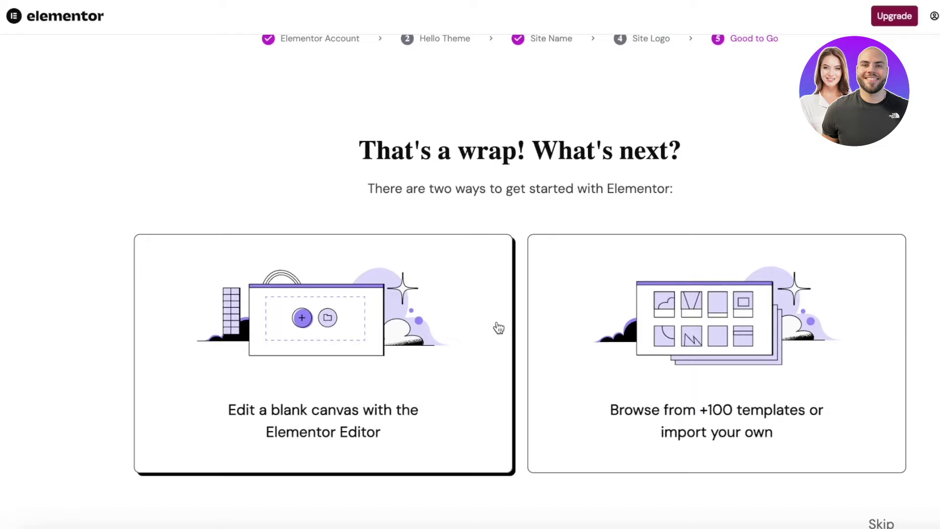
left_click(717, 313)
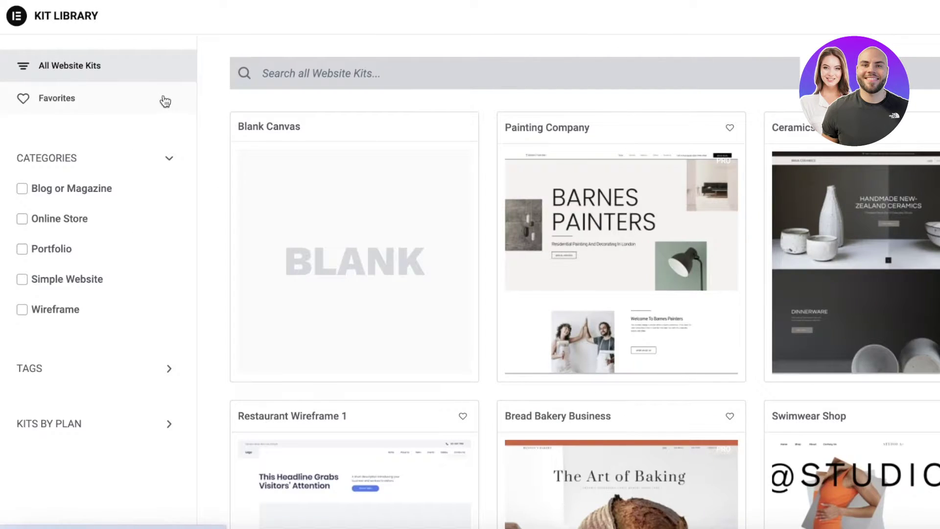
- Scroll through the Kit Library, expanding and then collapsing the tag filters
scroll(612, 181, "down", 10)
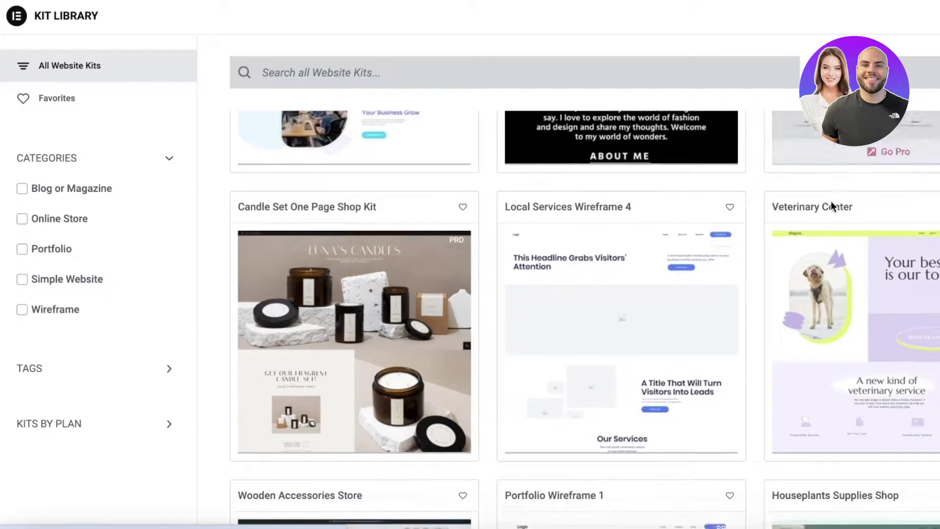
scroll(588, 201, "down", 6)
scroll(340, 200, "down", 15)
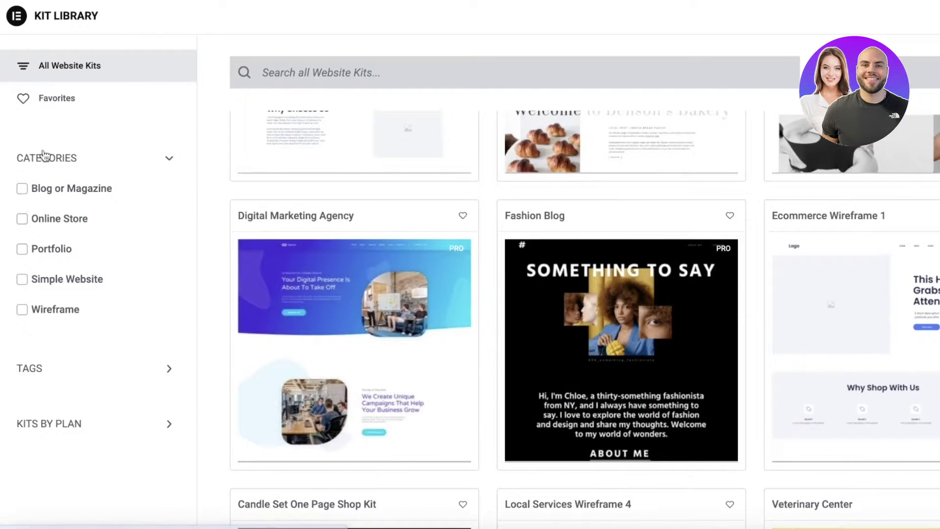
left_click(20, 371)
scroll(21, 371, "down", 3)
scroll(55, 328, "down", 6)
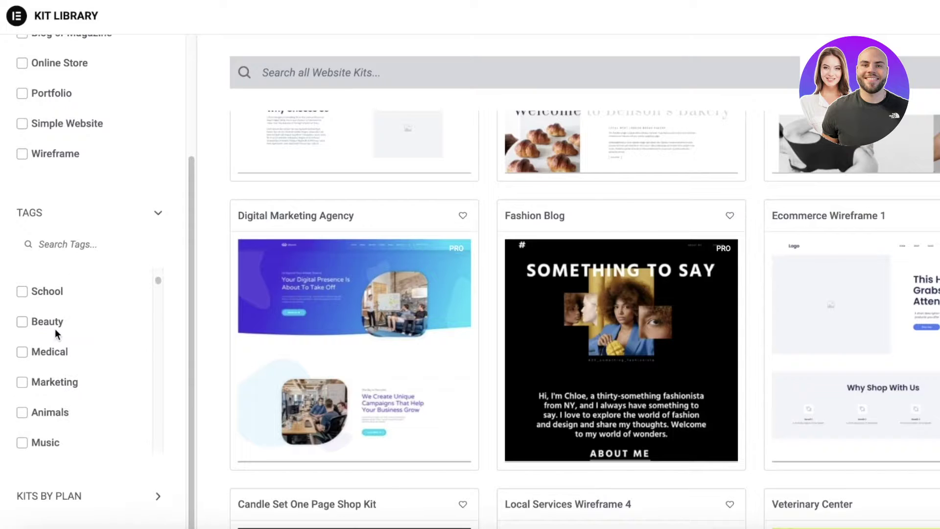
scroll(83, 296, "up", 6)
left_click(97, 218)
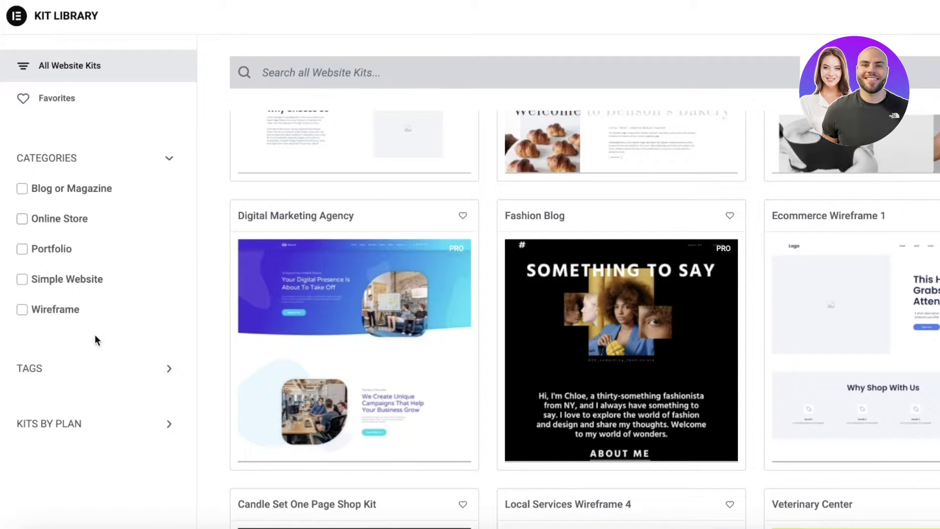
- Filter the kits to Free only, then remove the Free filter to show all kits
left_click(69, 426)
left_click(68, 426)
left_click(68, 426)
left_click(51, 452)
left_click(391, 77)
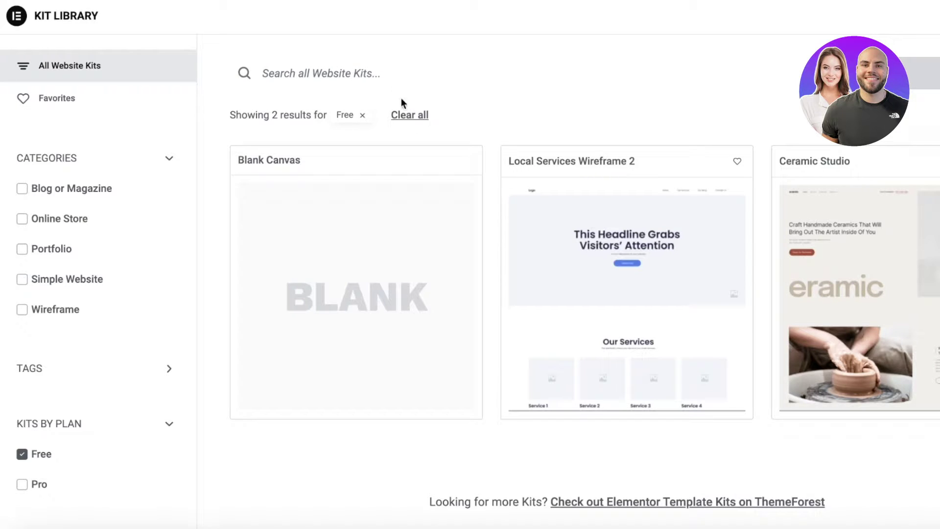
left_click(78, 456)
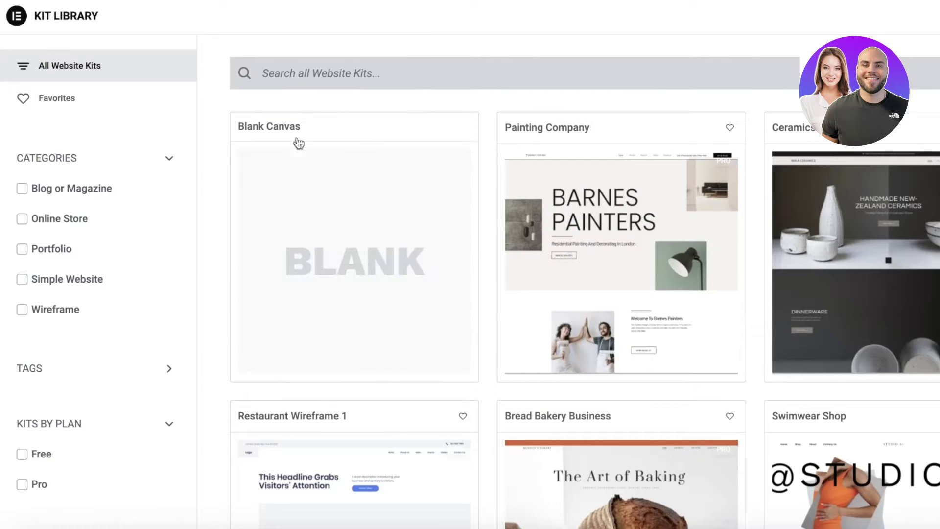
scroll(550, 113, "down", 10)
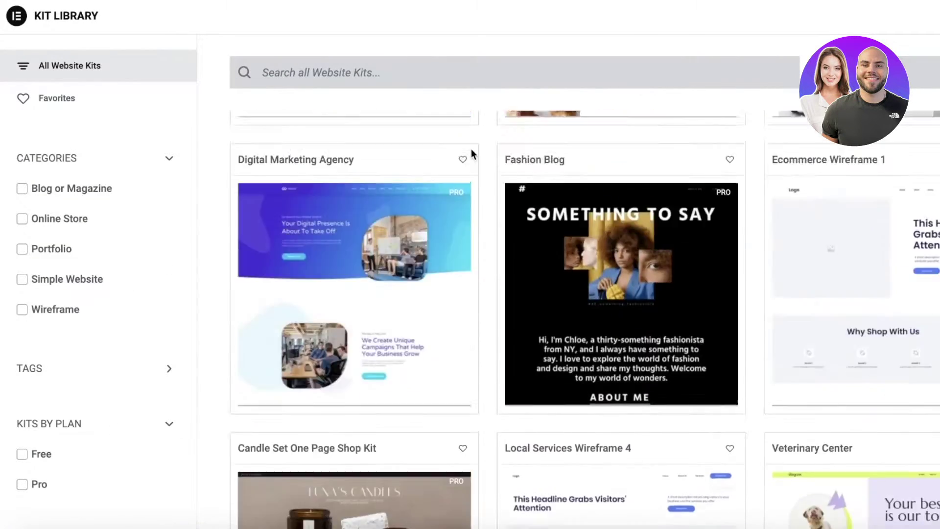
scroll(461, 122, "up", 2)
- Search the kits for 'news' and reopen the category filters
left_click(445, 81)
type("news")
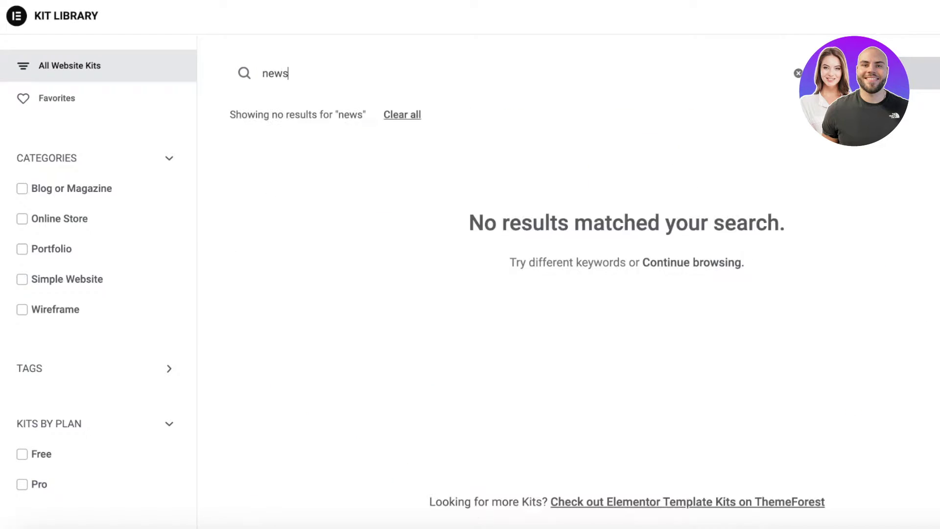
key("ctrl+a")
left_click(69, 158)
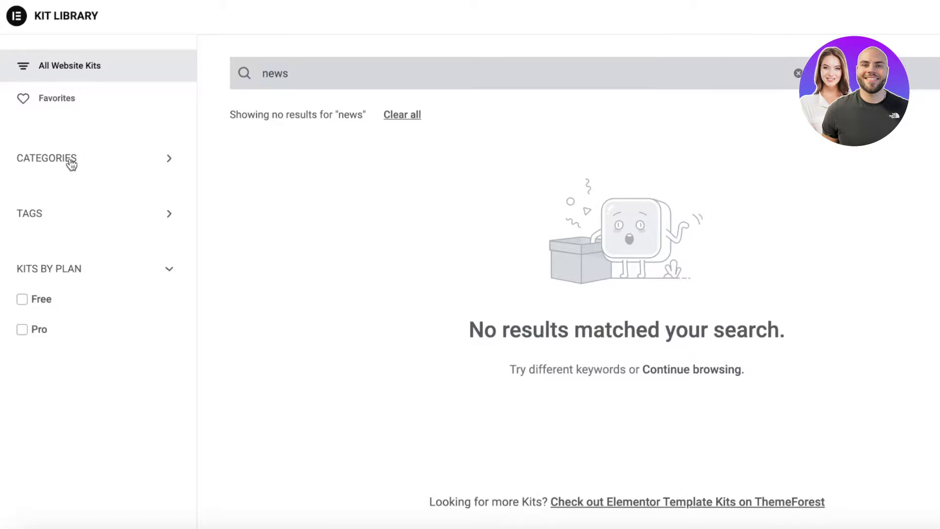
left_click(70, 158)
- Tick Wireframe, Simple Website, Portfolio, Online Store and Blog or Magazine, then clear the search
left_click(22, 308)
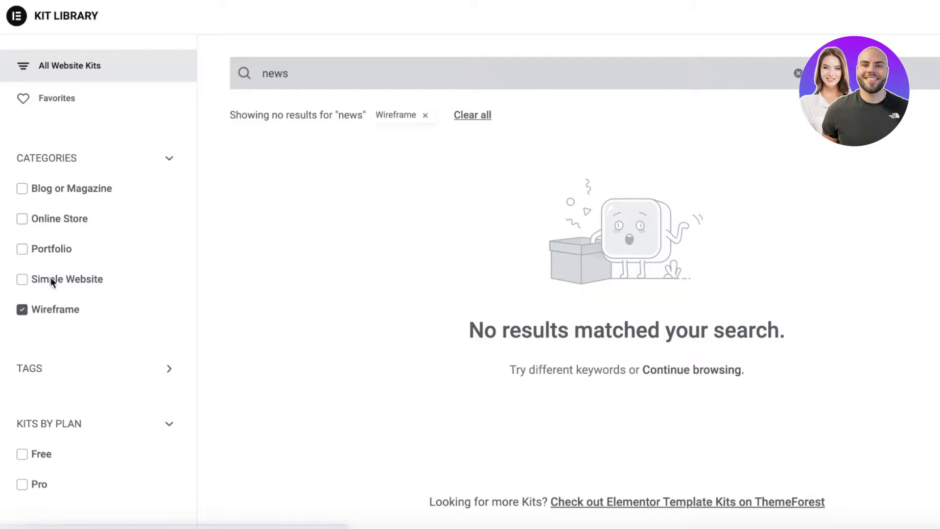
left_click(49, 279)
left_click(51, 248)
left_click(59, 218)
left_click(66, 189)
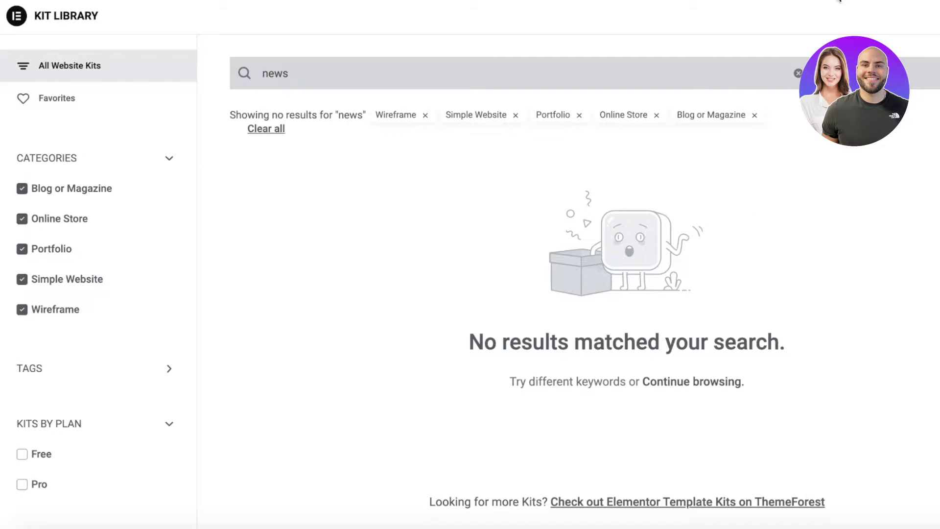
left_click(798, 73)
scroll(637, 298, "down", 5)
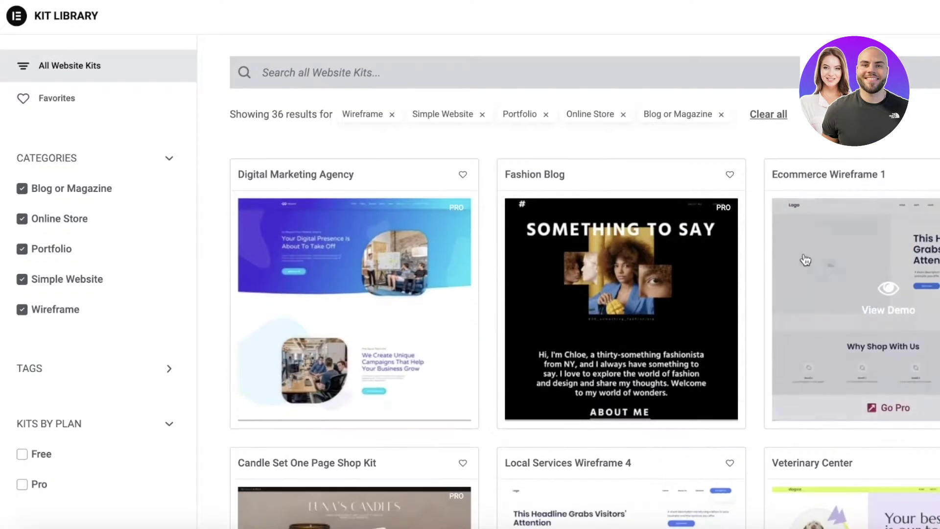
scroll(637, 297, "down", 4)
scroll(390, 282, "down", 7)
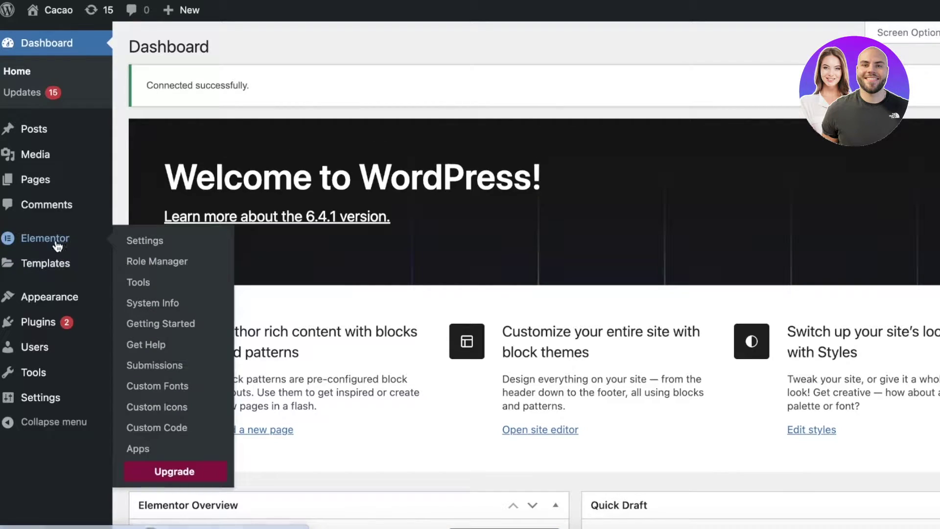
- Tick Landing Pages under Post Types in Elementor Settings and save the changes
left_click(61, 244)
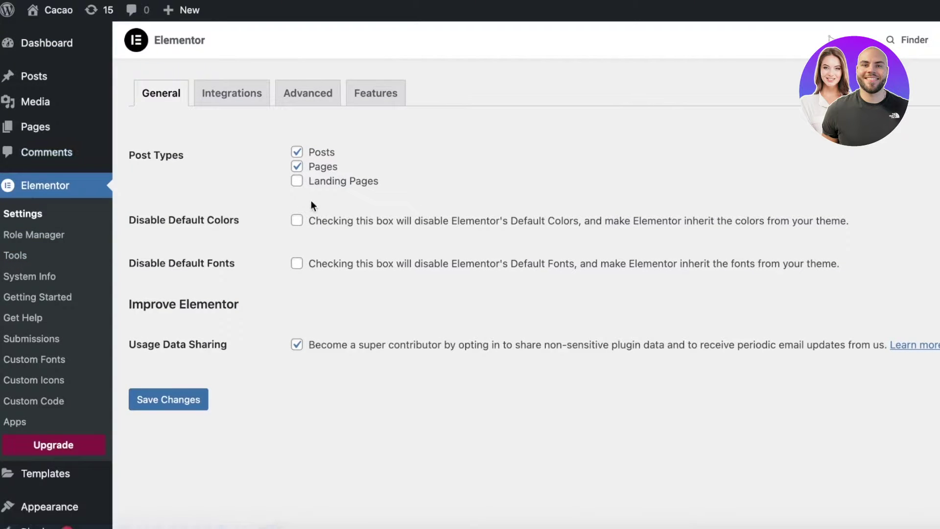
left_click(198, 179)
left_click(367, 181)
left_click(176, 399)
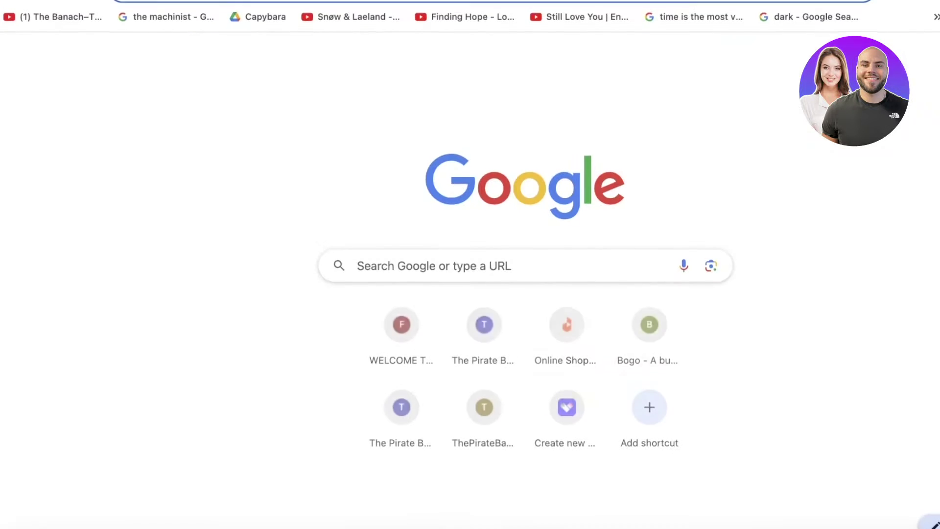
- Google 'elementor', open elementor.com, close the money-back popup and go to the account login
type("elementor")
key("Return")
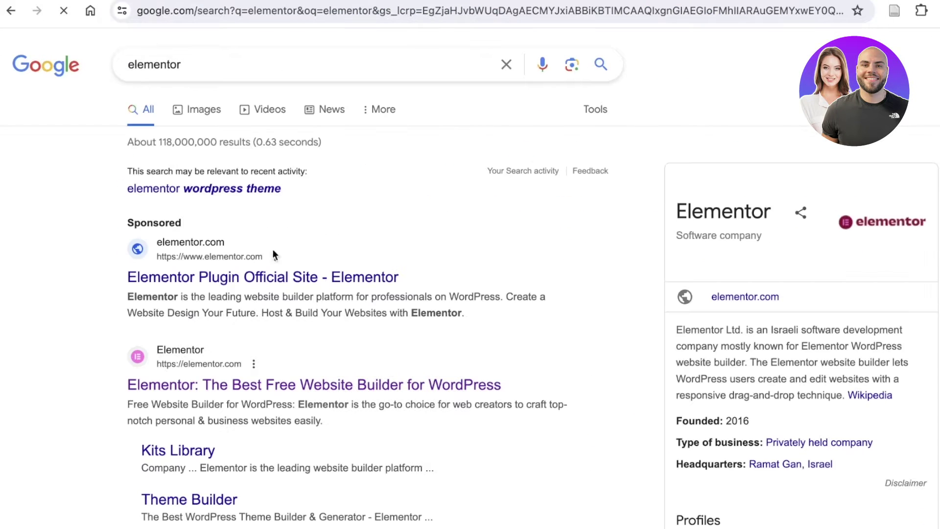
left_click(276, 373)
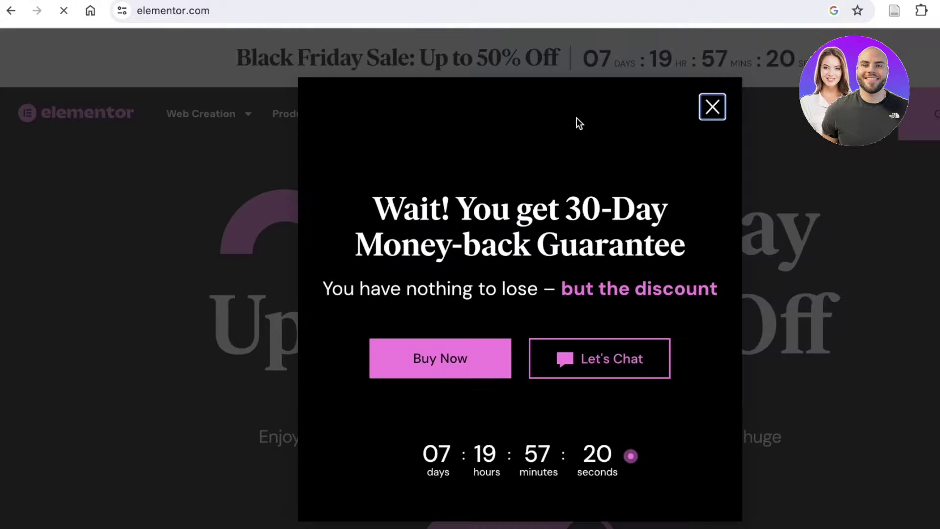
left_click(722, 98)
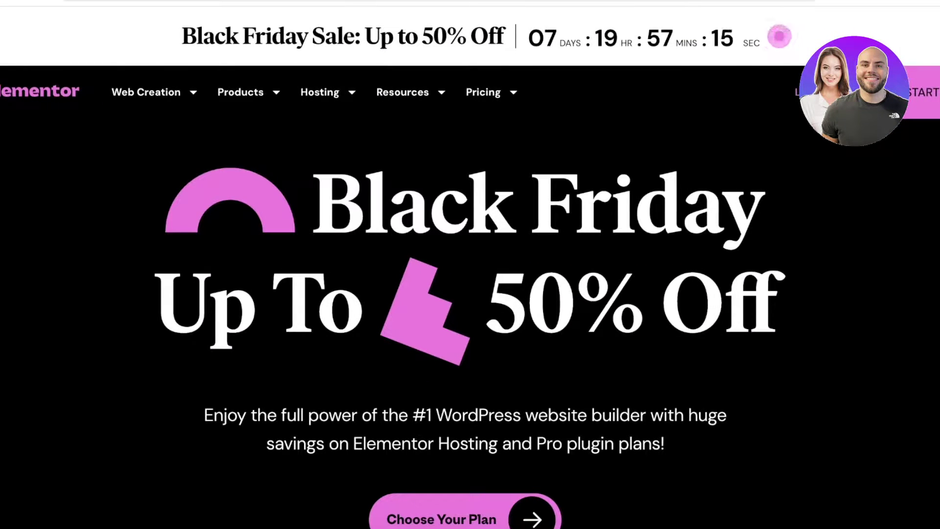
left_click(794, 97)
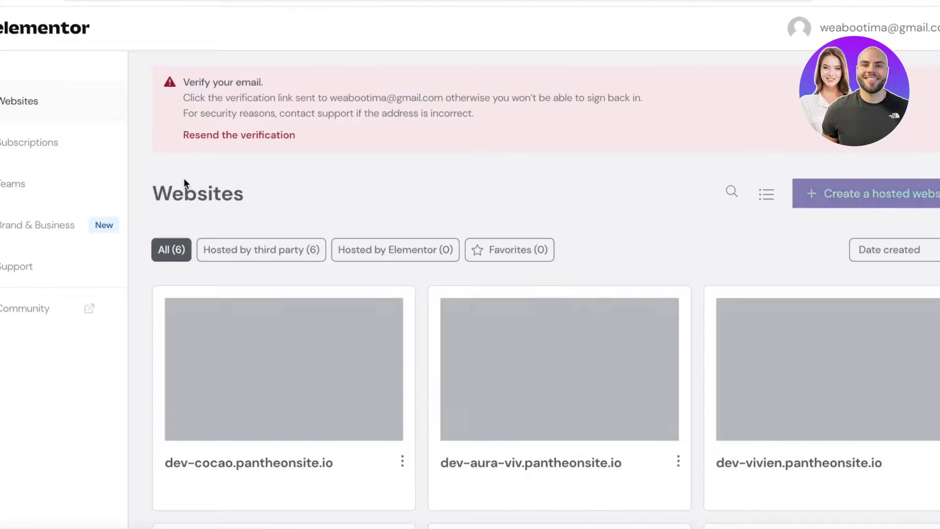
- Open the dev-cocao.pantheonsite.io WordPress dashboard from the My Elementor Websites list
scroll(205, 252, "down", 3)
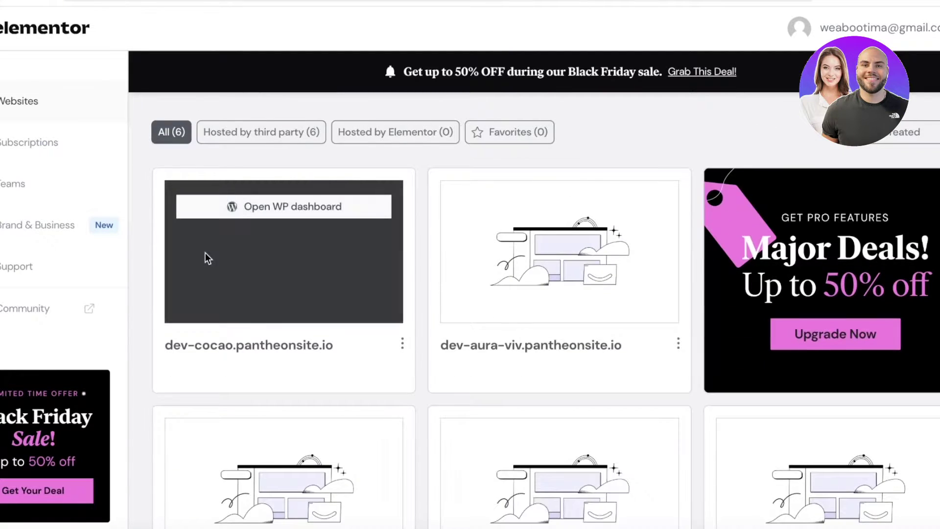
left_click(403, 343)
left_click(288, 295)
left_click(288, 208)
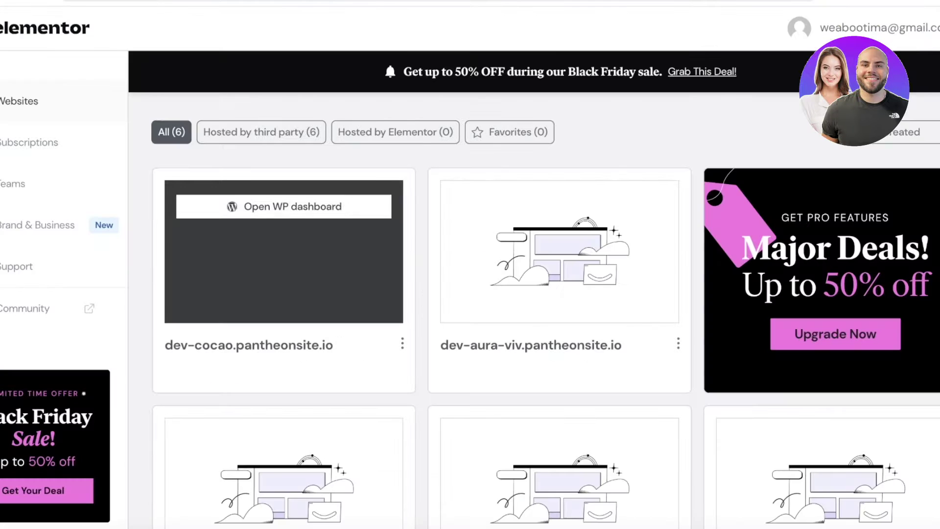
- Open Installed Plugins, where Elementor 3.17.3 is the only active plugin
scroll(674, 269, "up", 3)
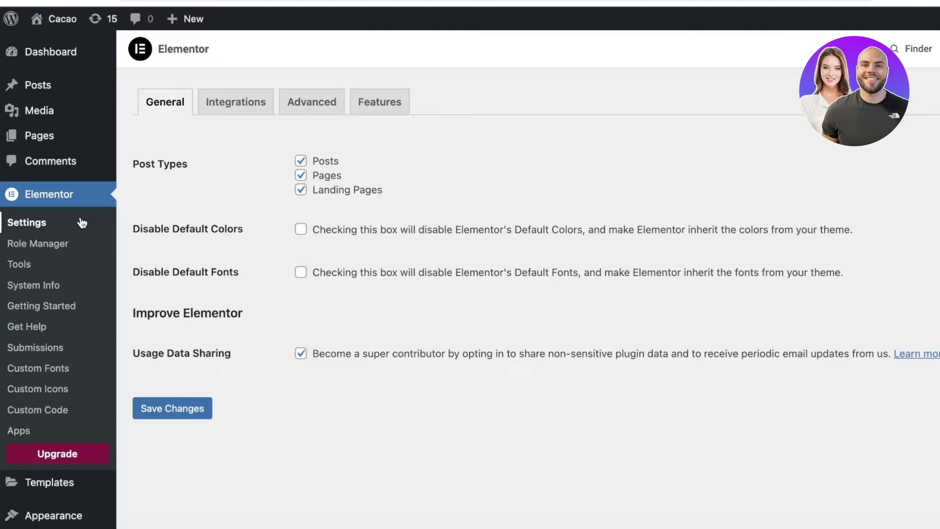
scroll(83, 162, "down", 2)
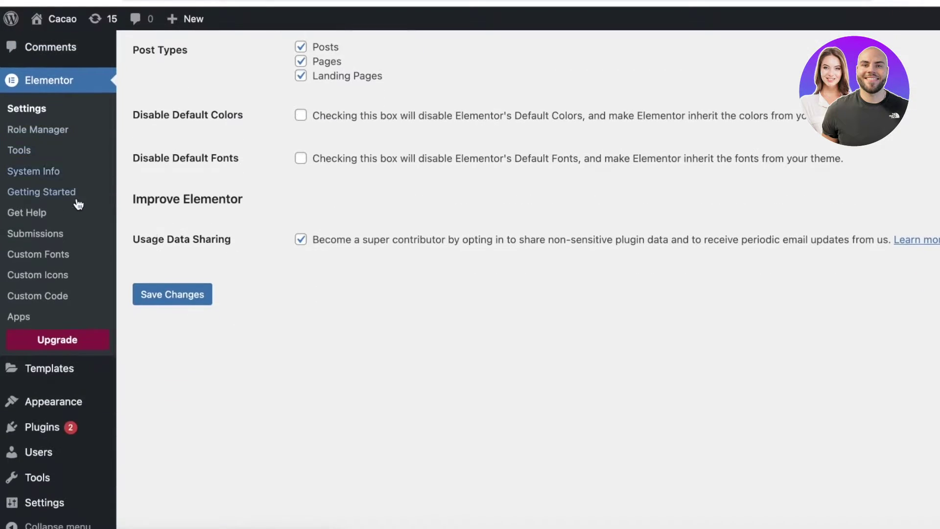
left_click(9, 430)
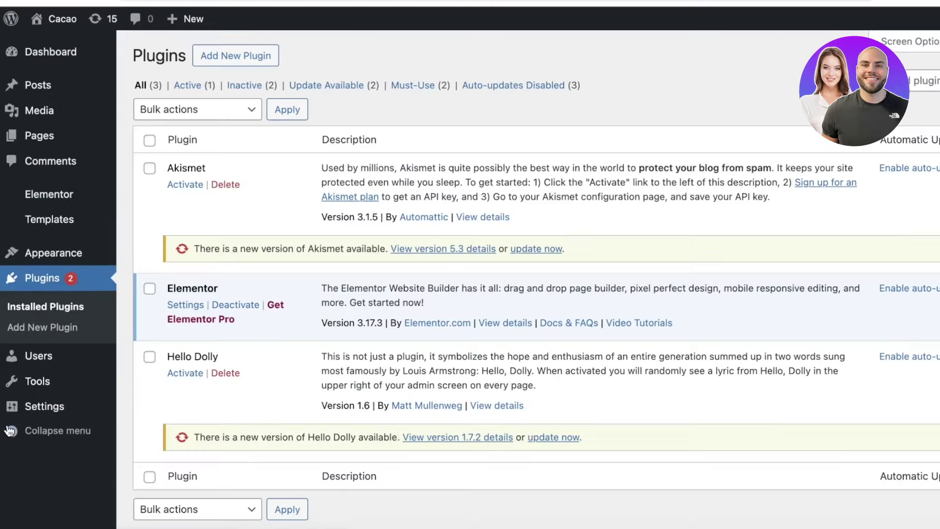
- Search plugins for 'tem', install Starter Templates and Royal Elementor Addons, then activate Royal Elementor Addons
left_click(47, 333)
left_click(870, 102)
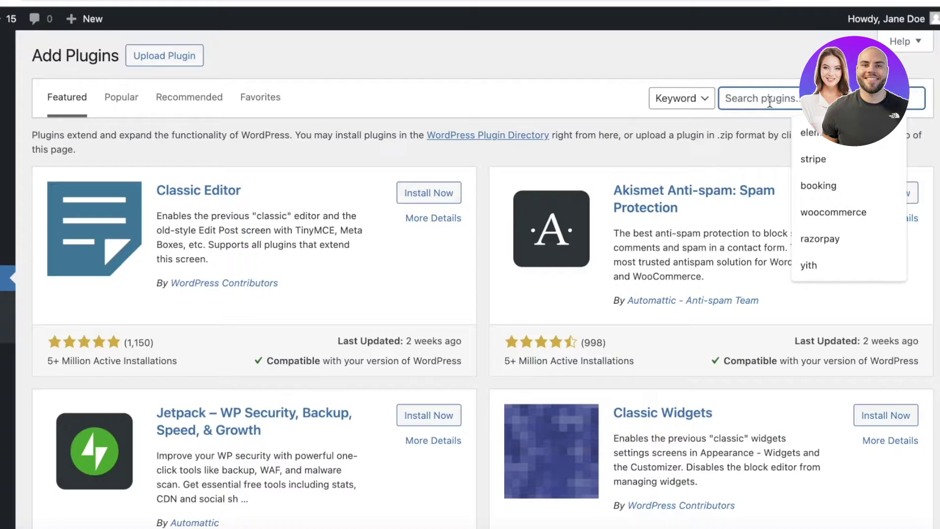
type("templates")
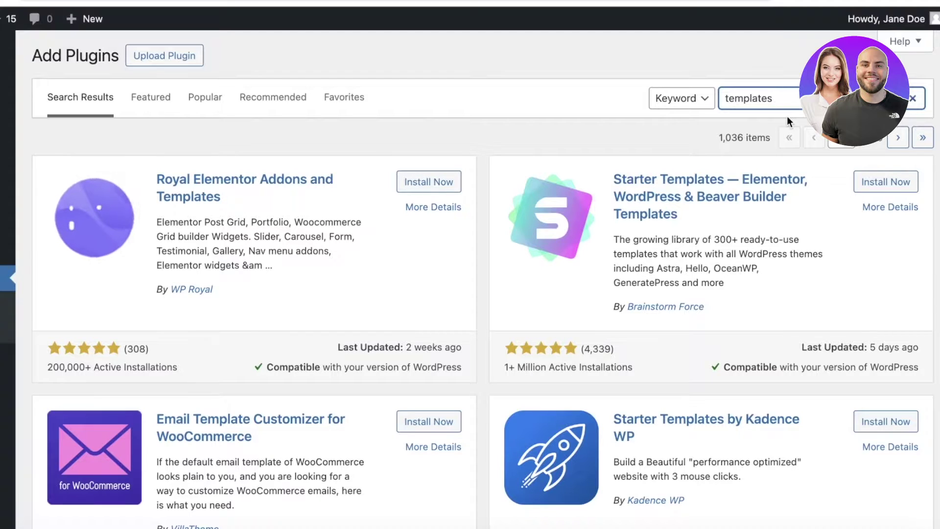
left_click(866, 181)
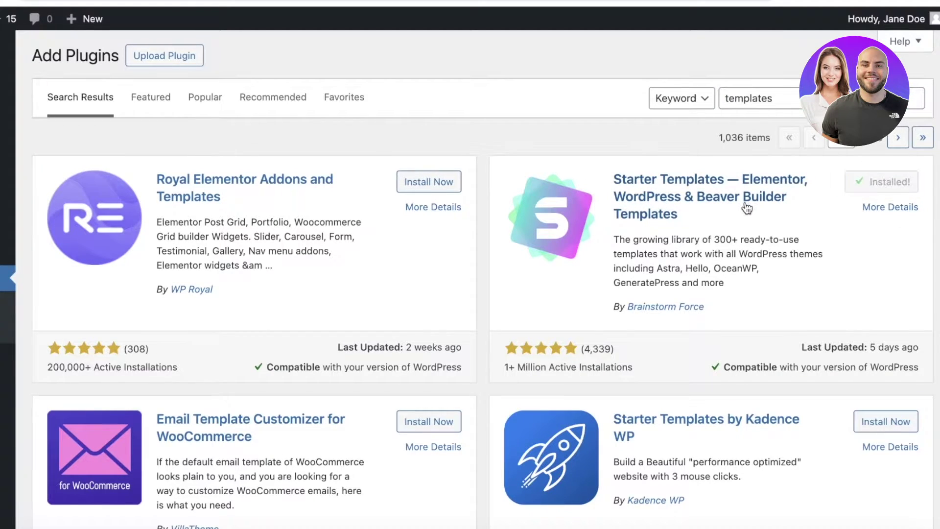
left_click(439, 189)
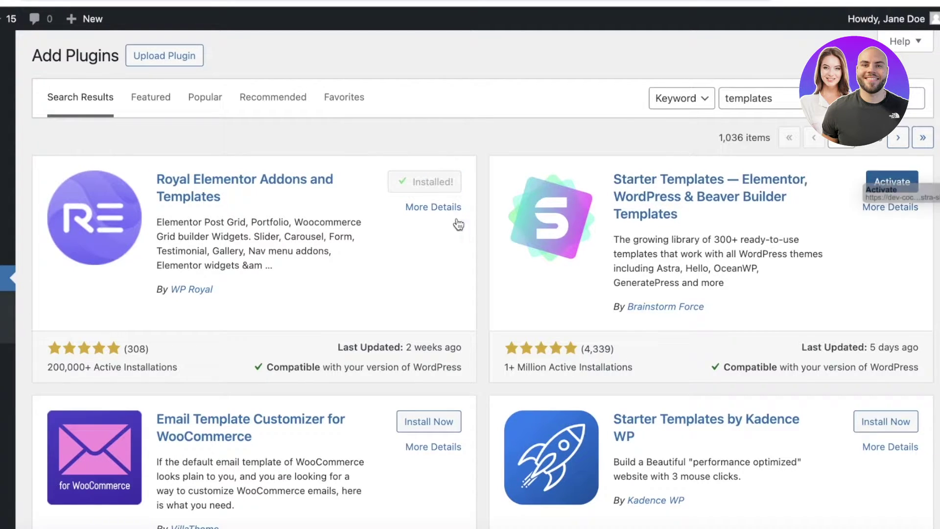
left_click(441, 184)
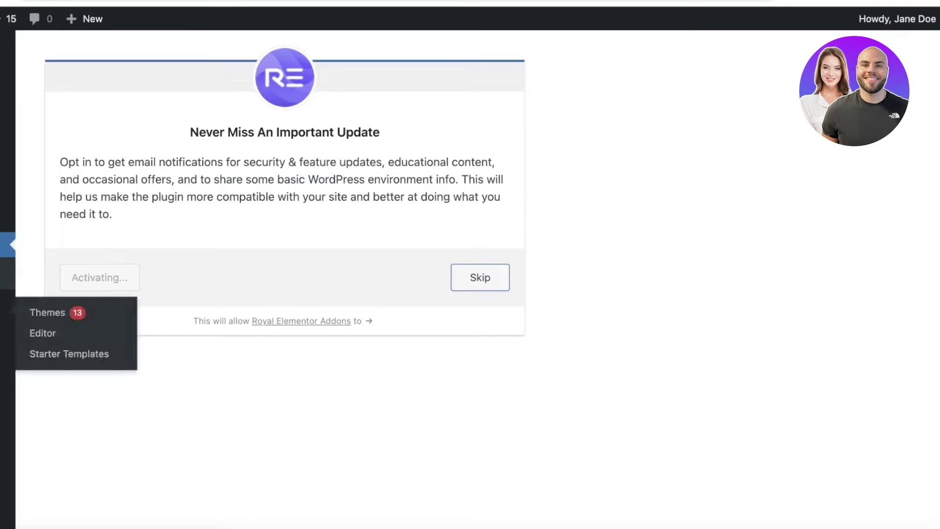
- Return to Installed Plugins and scroll down to the Starter Templates entry
mouse_move(8, 338)
left_click(66, 338)
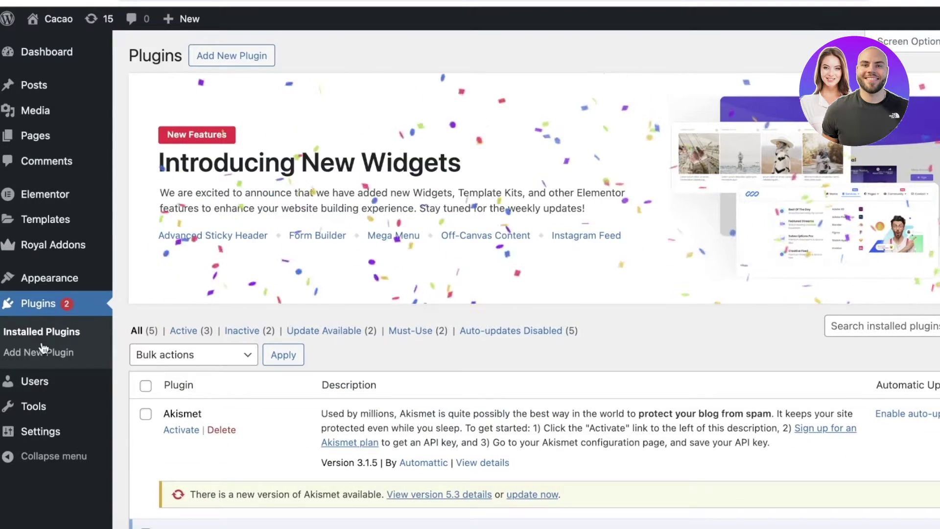
left_click(41, 350)
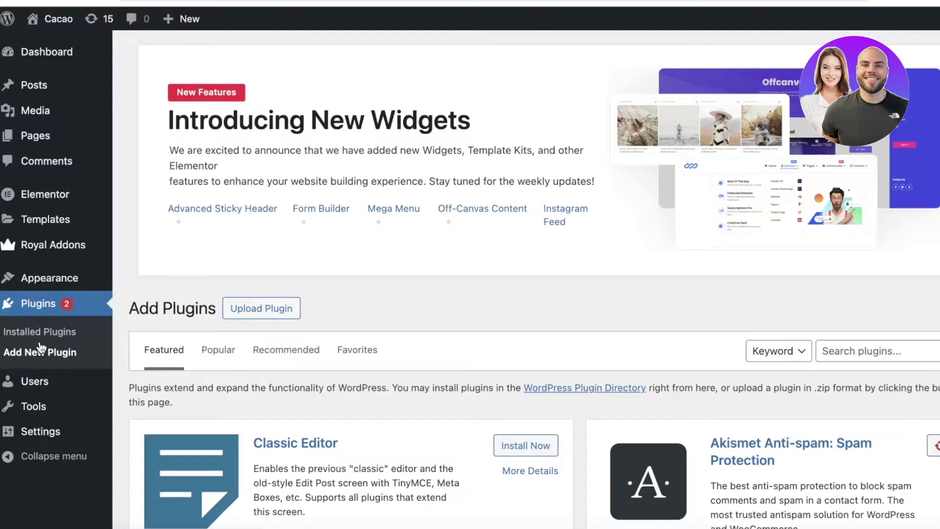
scroll(384, 323, "down", 10)
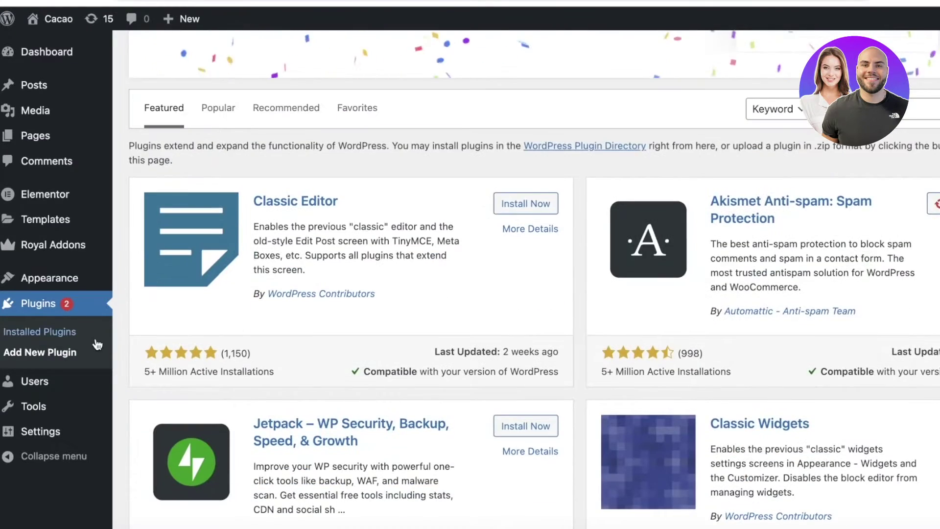
left_click(47, 333)
scroll(243, 296, "down", 5)
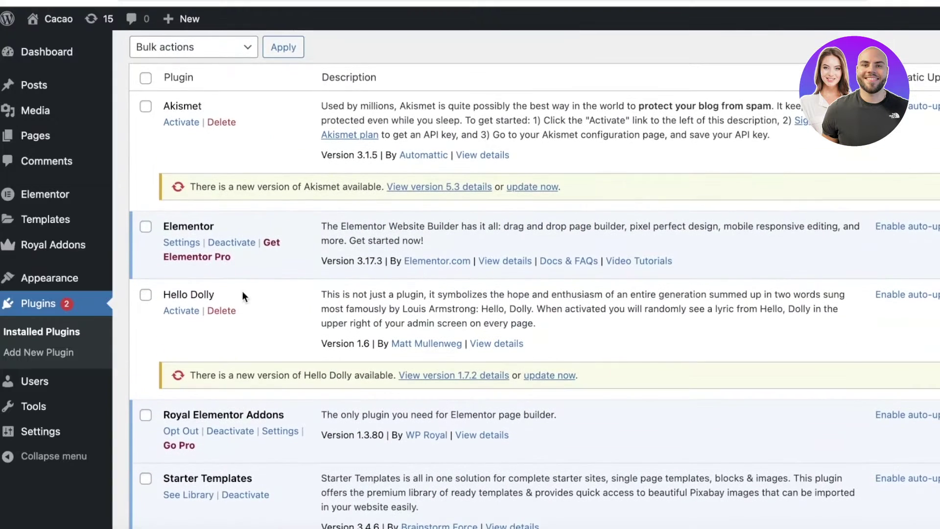
scroll(229, 289, "down", 3)
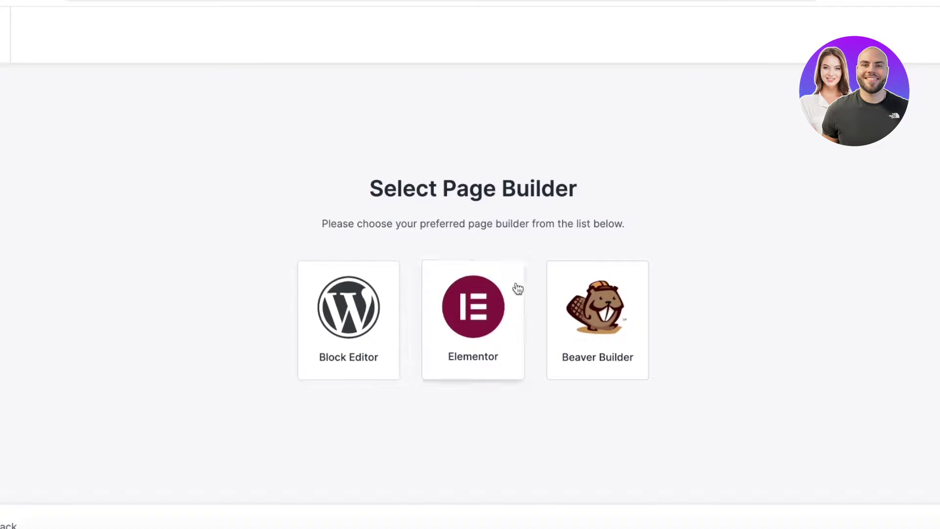
- Choose Elementor as the page builder for the starter templates
left_click(497, 294)
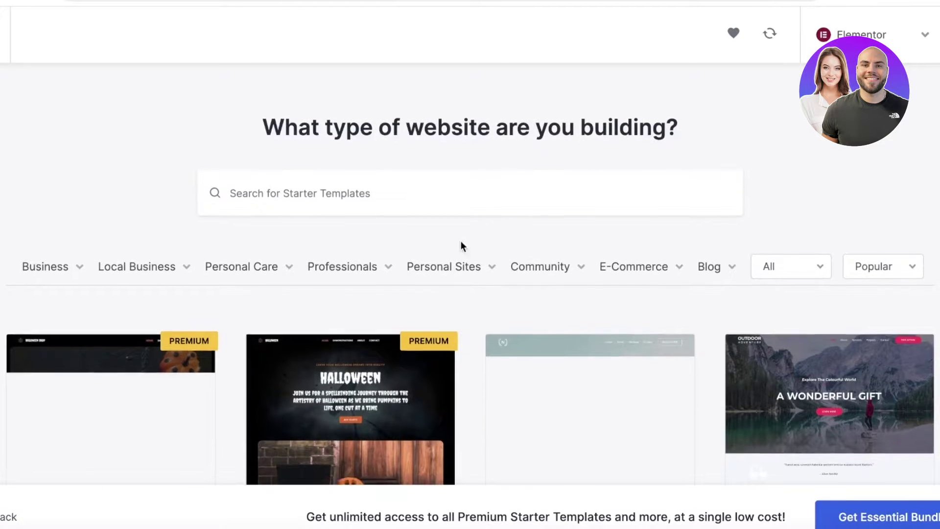
mouse_move(162, 269)
scroll(780, 215, "down", 4)
scroll(345, 161, "up", 5)
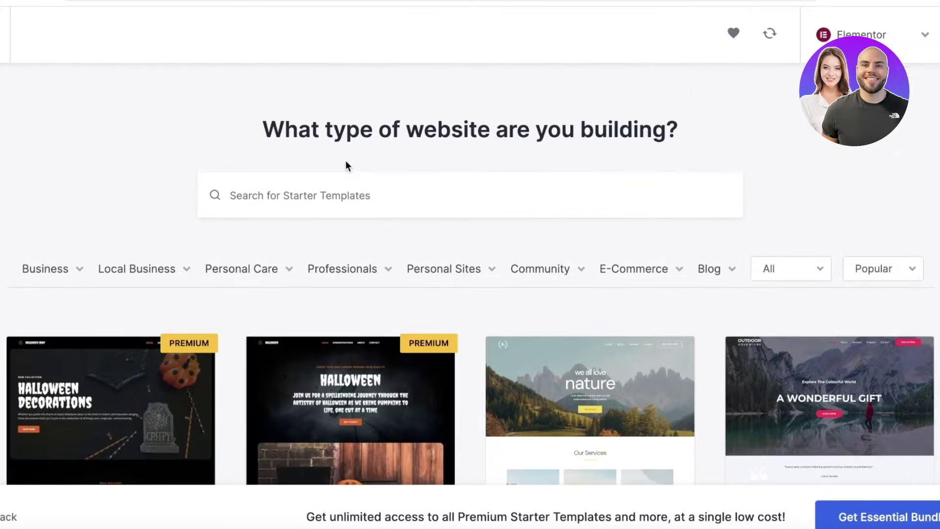
- Search the starter templates for 'news' and browse the matching results
left_click(349, 183)
type("news")
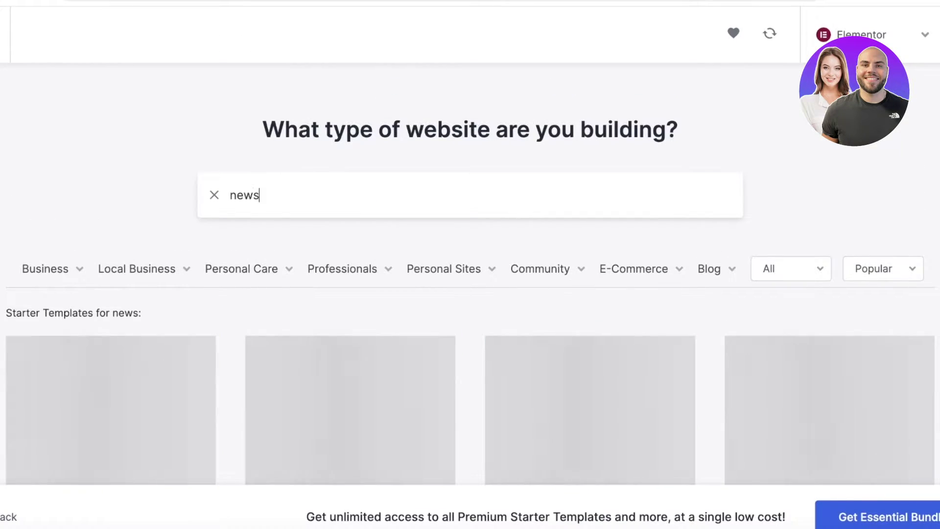
scroll(441, 184, "down", 10)
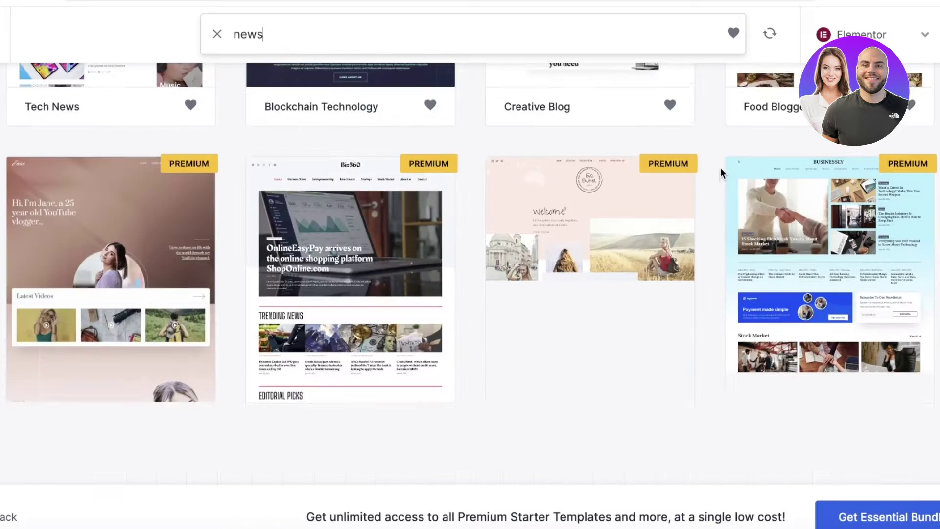
scroll(721, 168, "up", 3)
scroll(542, 193, "up", 3)
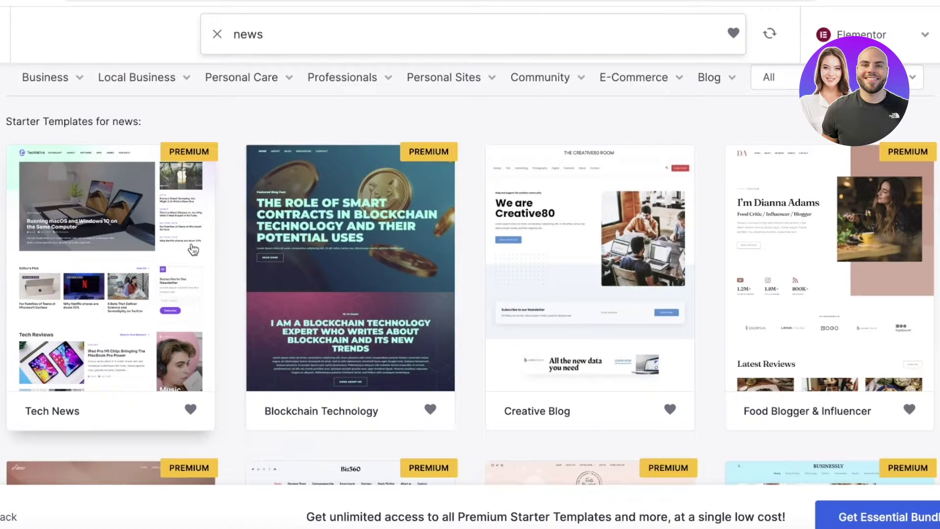
scroll(147, 250, "down", 9)
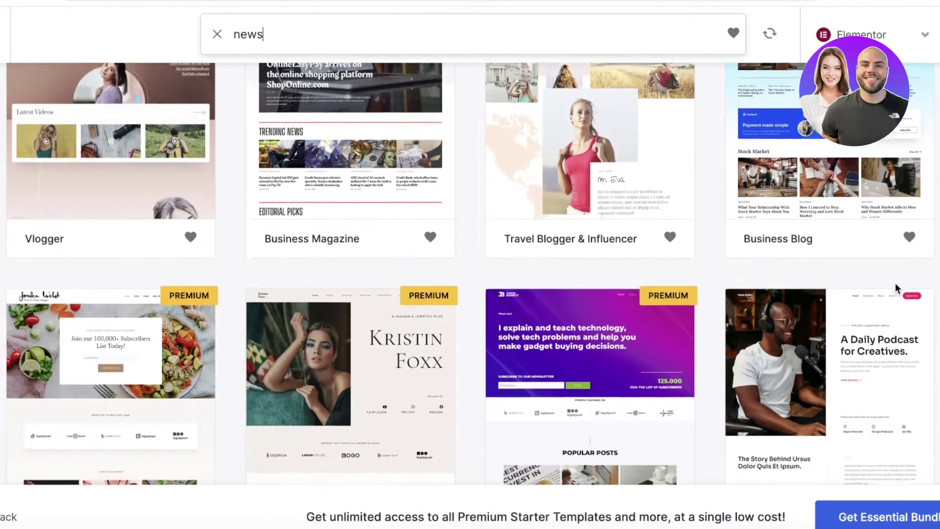
scroll(881, 205, "down", 4)
scroll(862, 218, "down", 8)
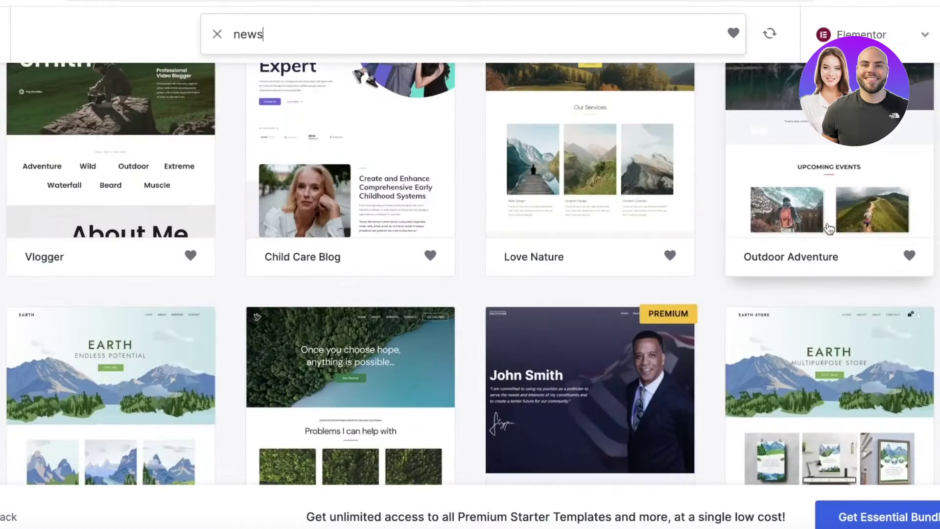
scroll(132, 272, "up", 2)
scroll(817, 239, "down", 2)
scroll(817, 239, "down", 10)
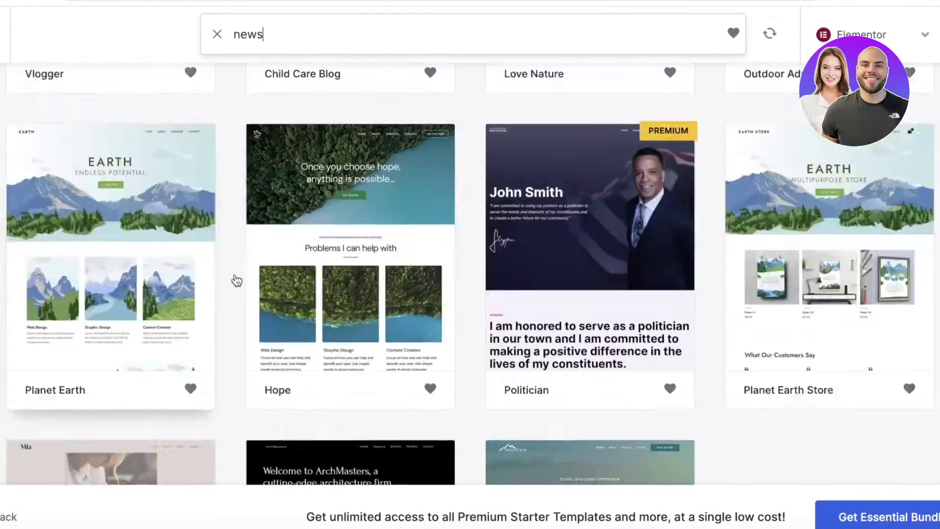
scroll(545, 308, "up", 20)
scroll(545, 307, "down", 5)
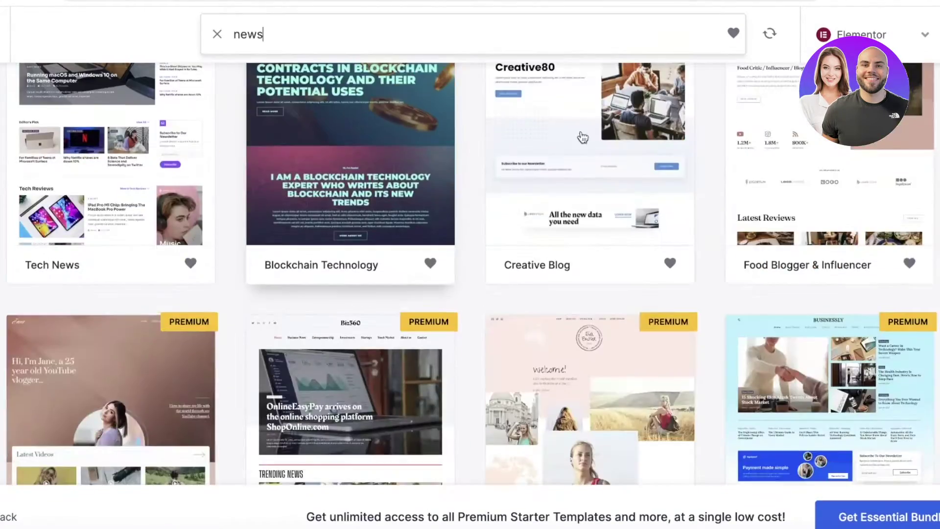
scroll(547, 326, "up", 4)
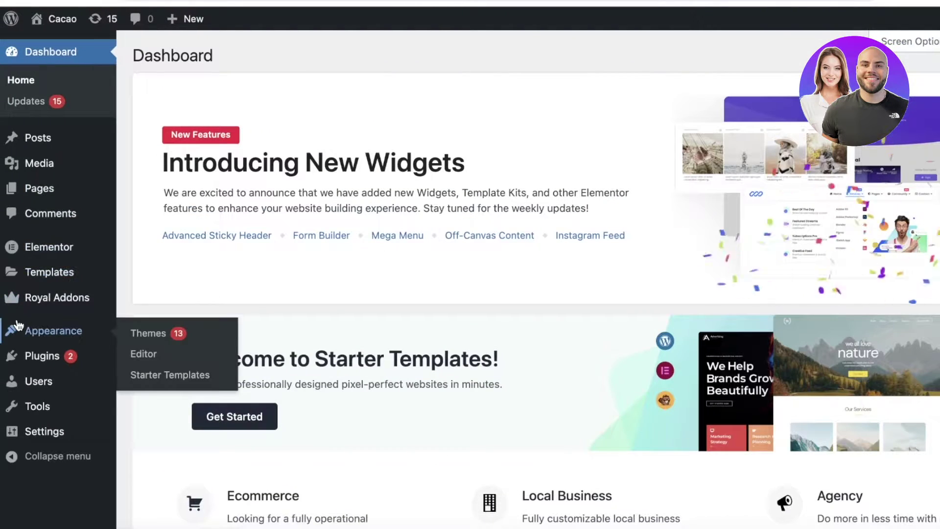
- Open the Royal Addons page and dismiss its promotional popup
left_click(43, 300)
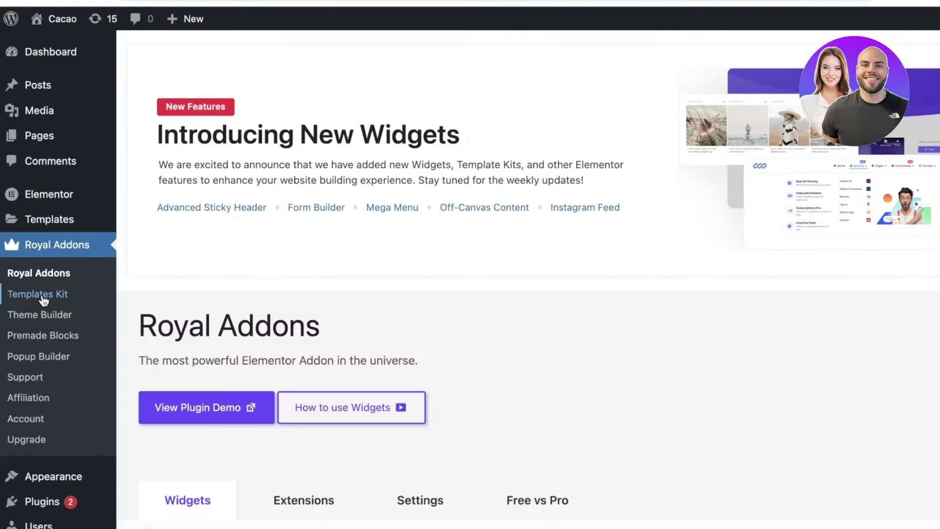
left_click(752, 204)
scroll(551, 225, "down", 5)
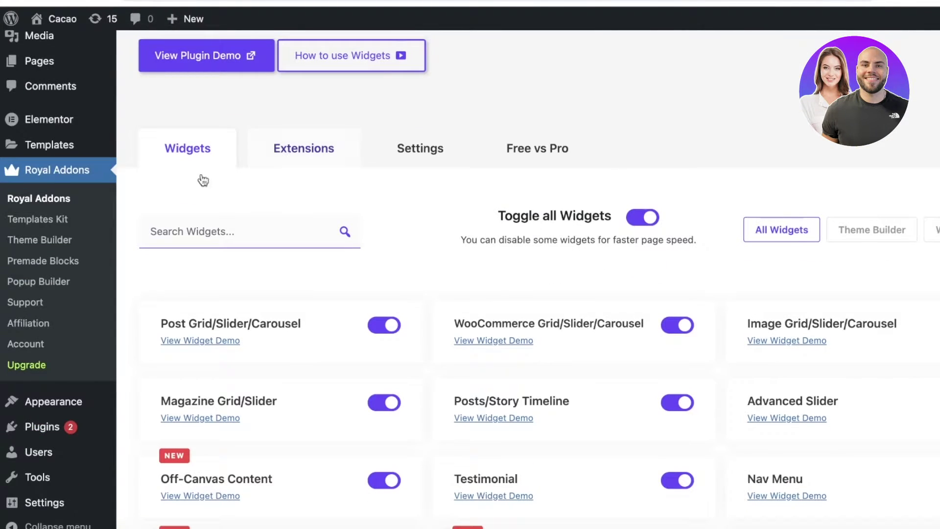
- Browse the Templates Kit library's news kits, such as Personal Blog and Magazine Blog
left_click(57, 220)
scroll(313, 201, "down", 4)
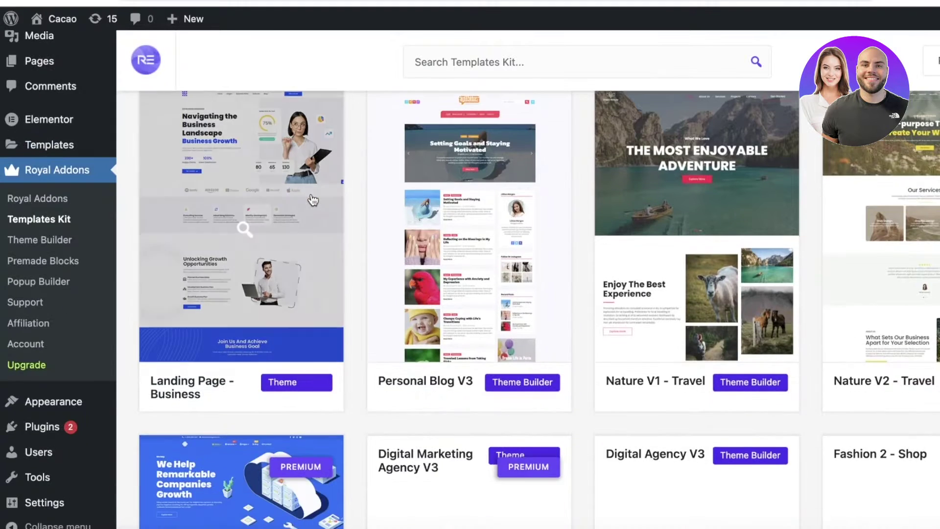
scroll(419, 208, "up", 4)
scroll(636, 186, "down", 4)
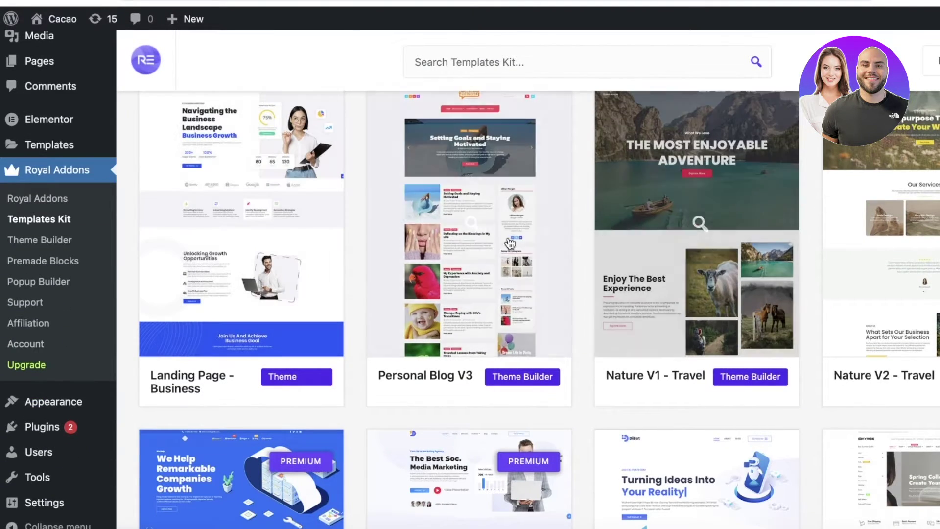
scroll(933, 240, "down", 3)
scroll(549, 342, "down", 5)
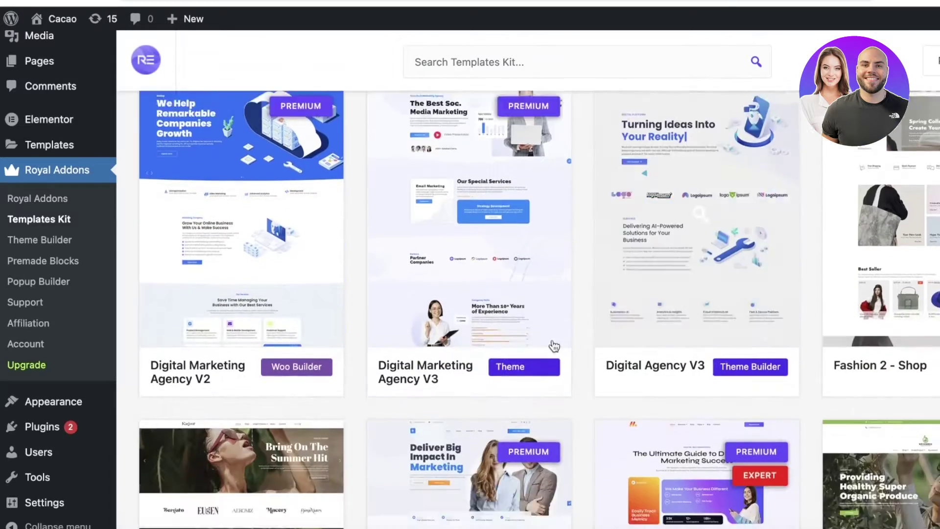
scroll(410, 254, "down", 15)
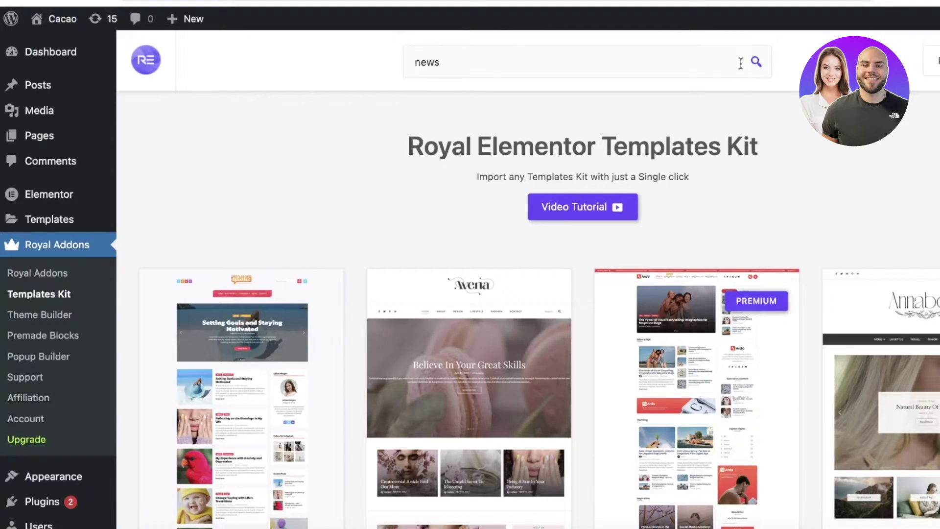
scroll(196, 304, "down", 5)
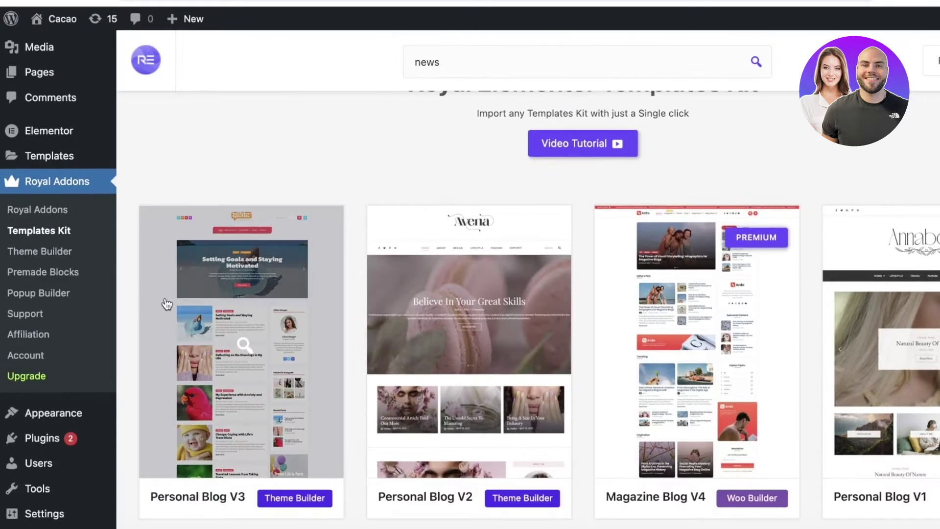
scroll(902, 230, "up", 3)
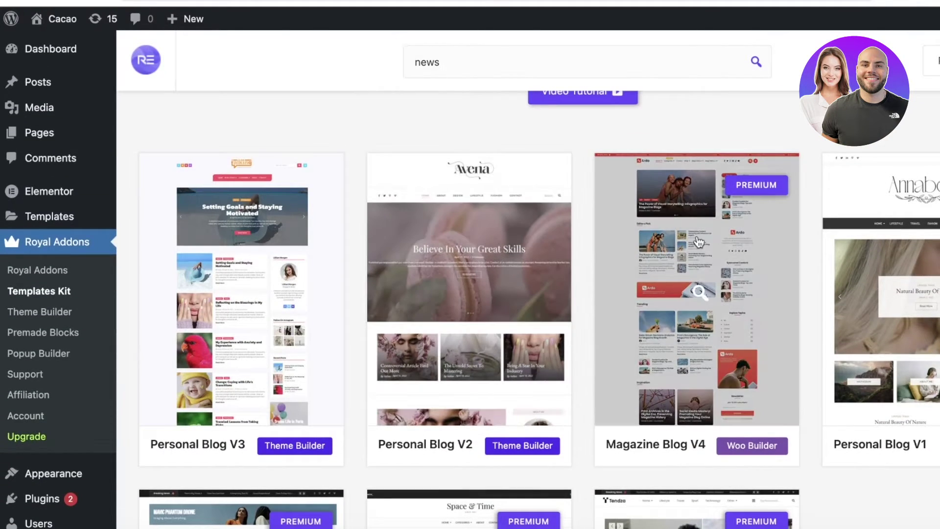
scroll(930, 270, "down", 6)
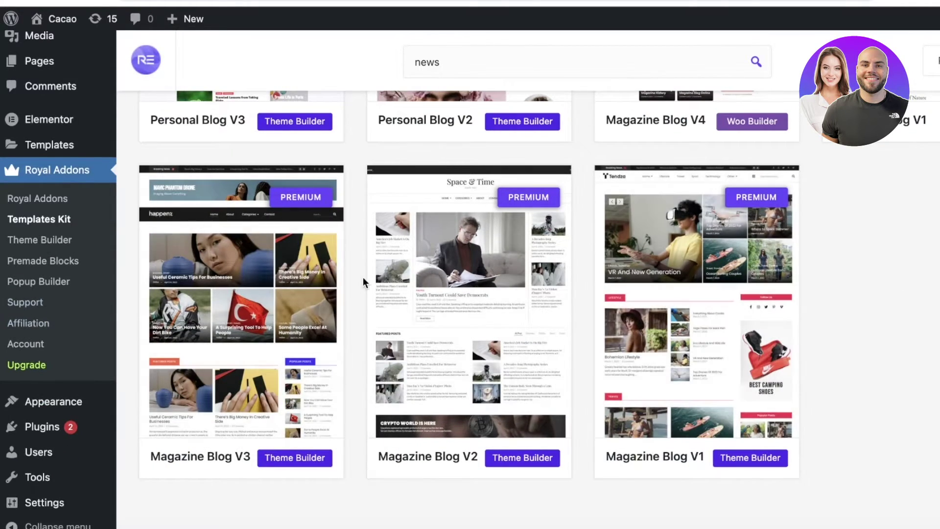
scroll(367, 280, "up", 7)
scroll(315, 315, "up", 1)
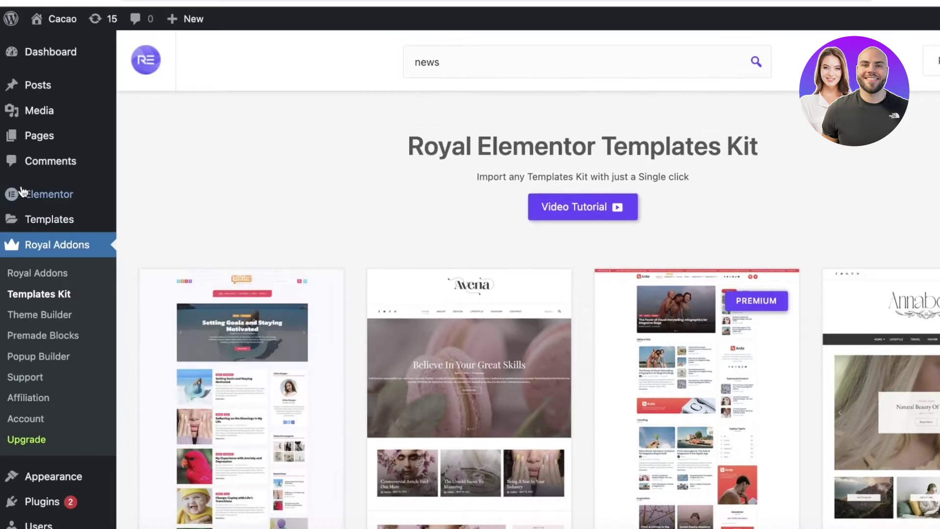
- Review the Elementor settings and installed plugins, then return to the Starter Templates library
mouse_move(34, 205)
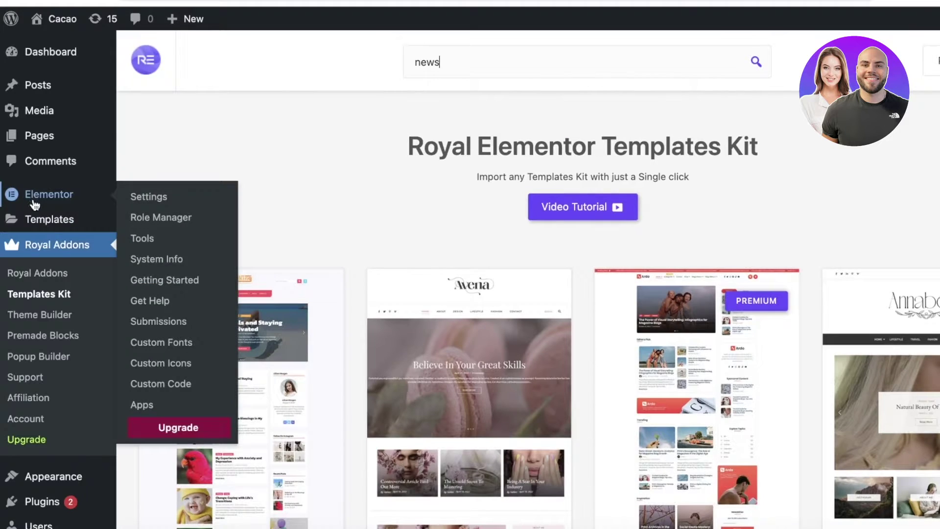
left_click(117, 198)
scroll(57, 402, "down", 3)
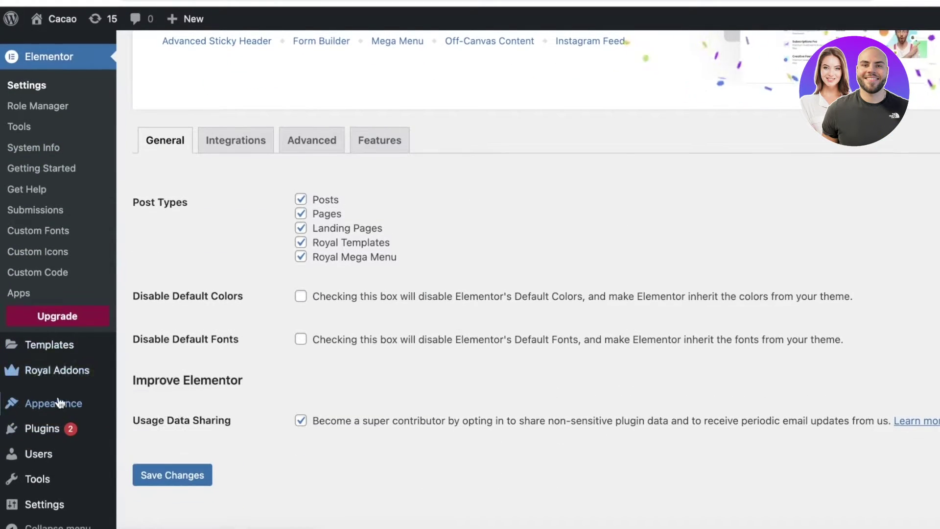
mouse_move(17, 389)
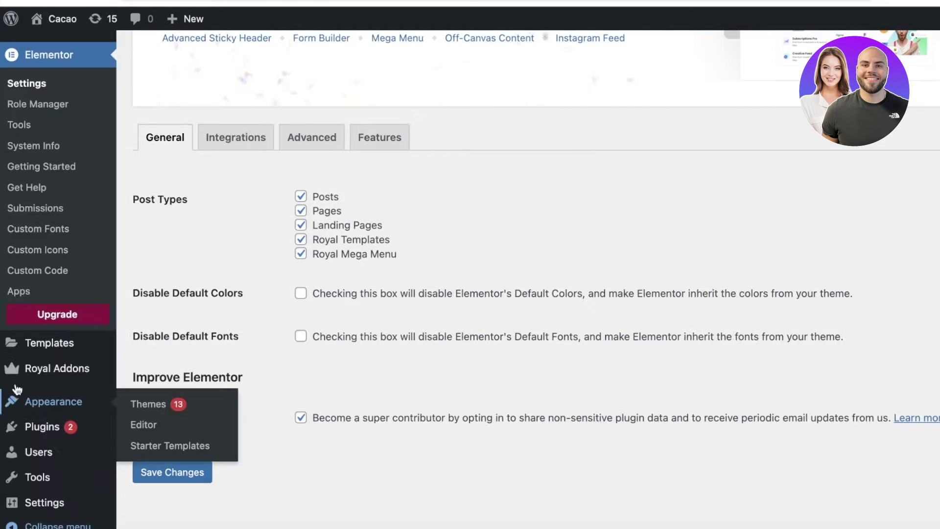
mouse_move(37, 424)
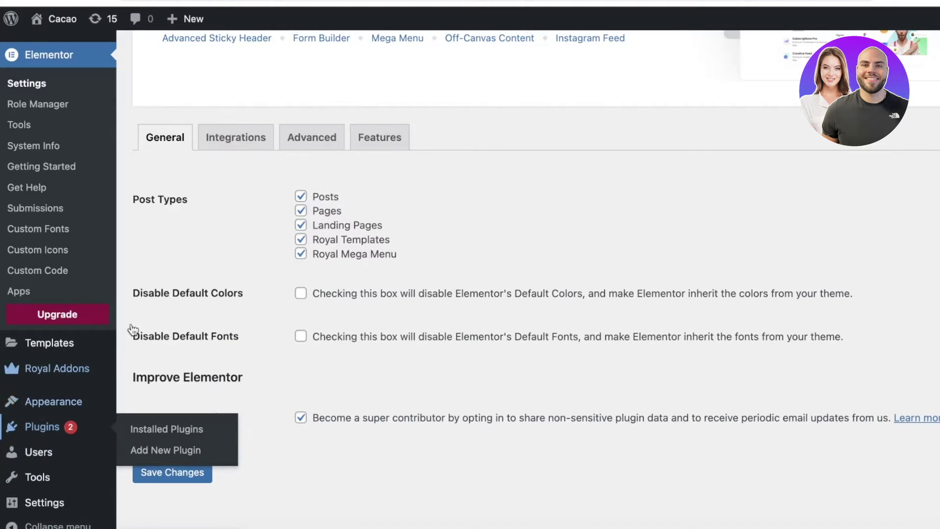
scroll(267, 408, "down", 9)
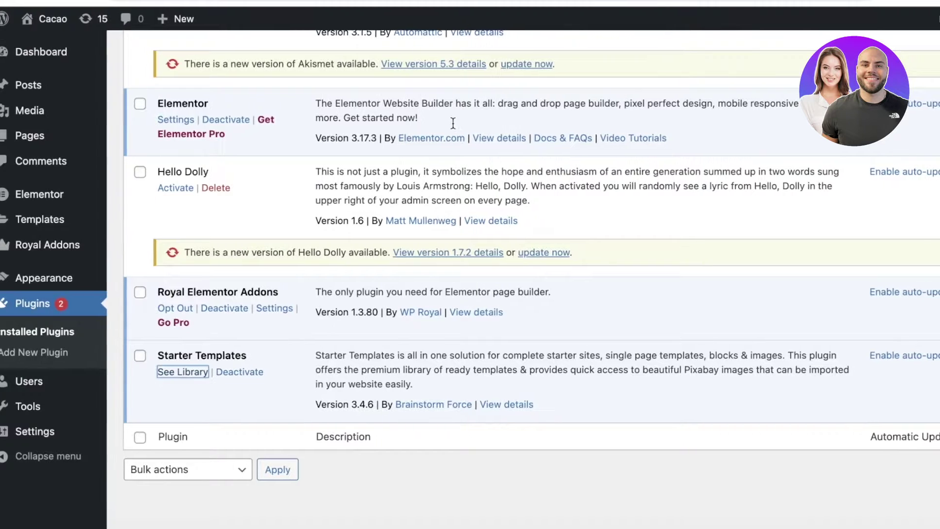
scroll(377, 164, "down", 2)
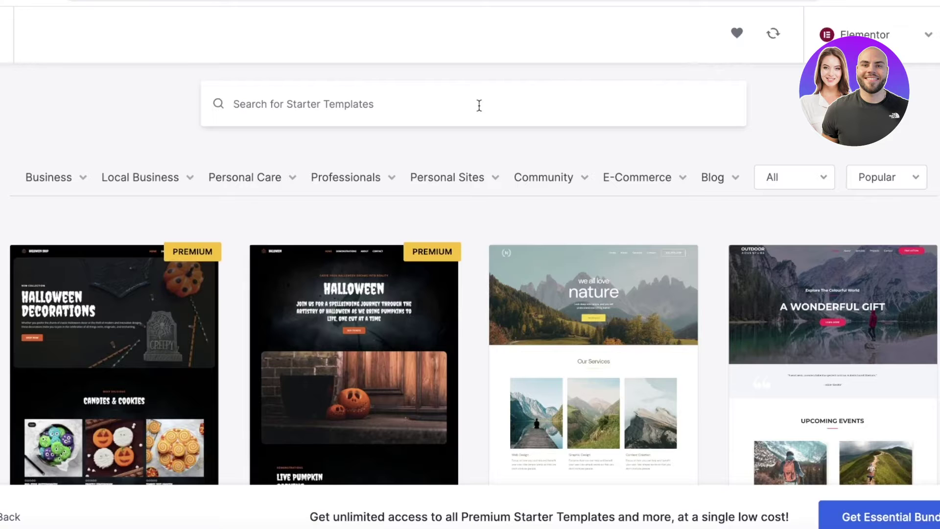
- Search the starter templates for 'magazine' and scroll through the matches
type("magazine")
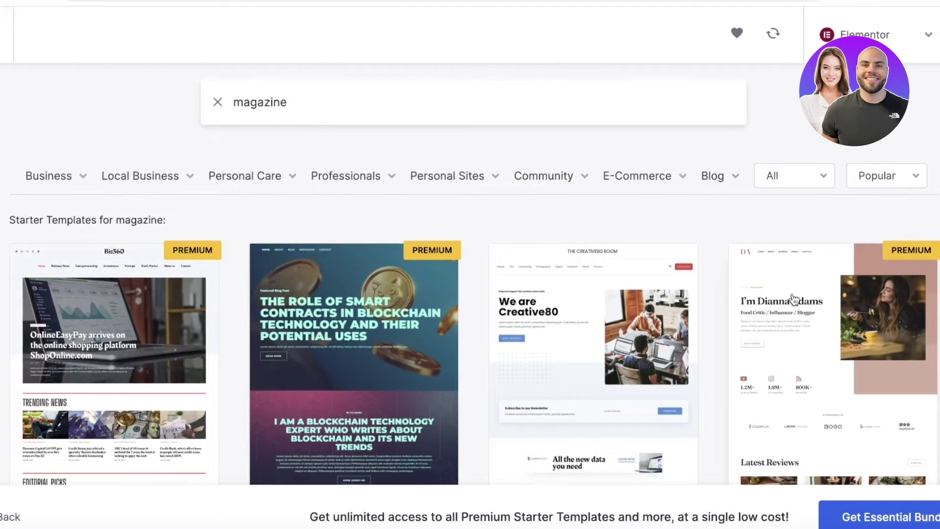
scroll(754, 183, "down", 5)
scroll(628, 216, "down", 3)
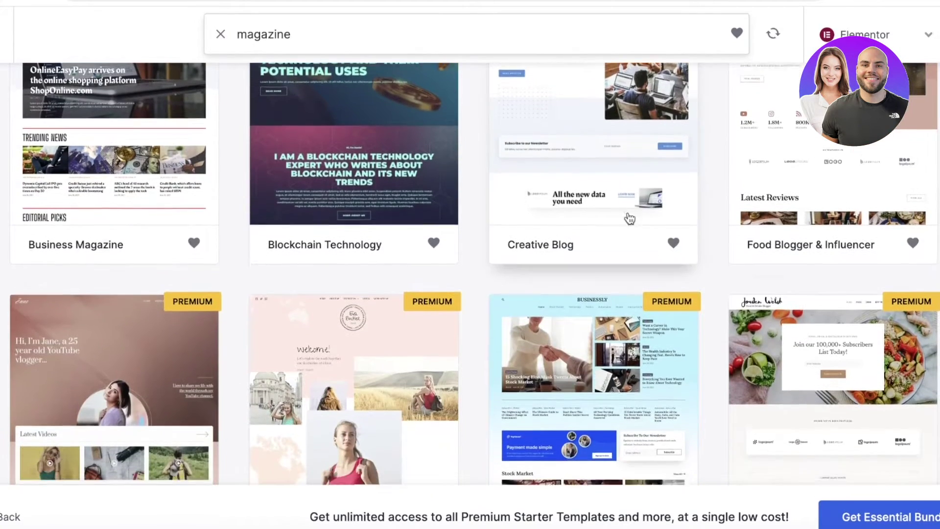
scroll(636, 245, "up", 10)
scroll(539, 274, "down", 5)
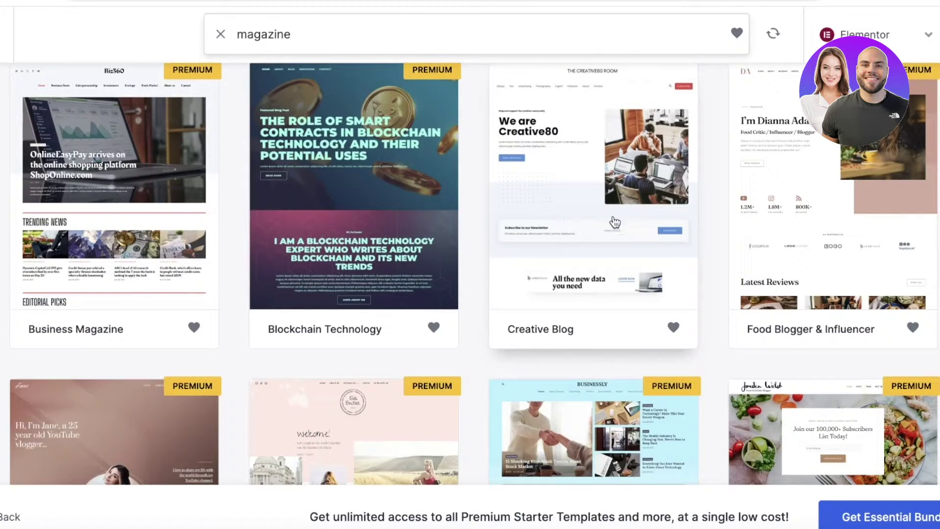
- Pick the Creative Blog template and skip adding a logo
scroll(594, 236, "up", 1)
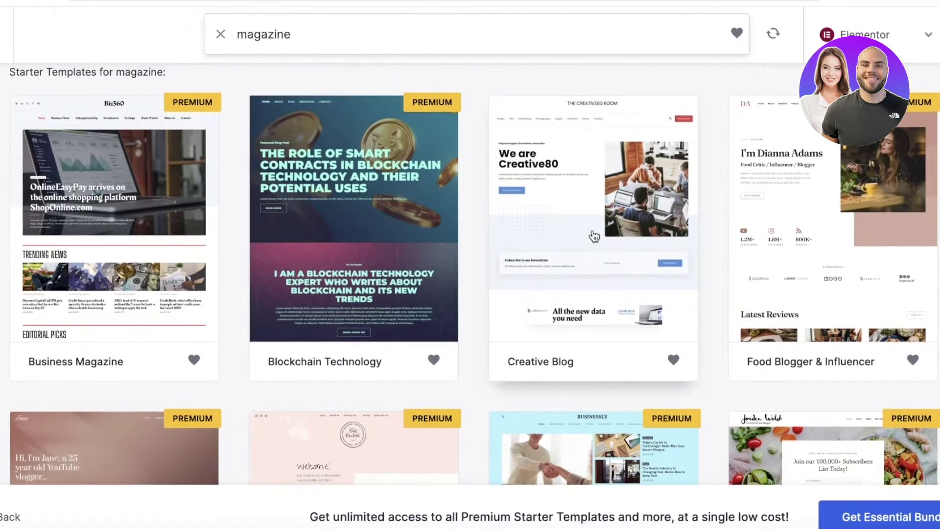
left_click(594, 236)
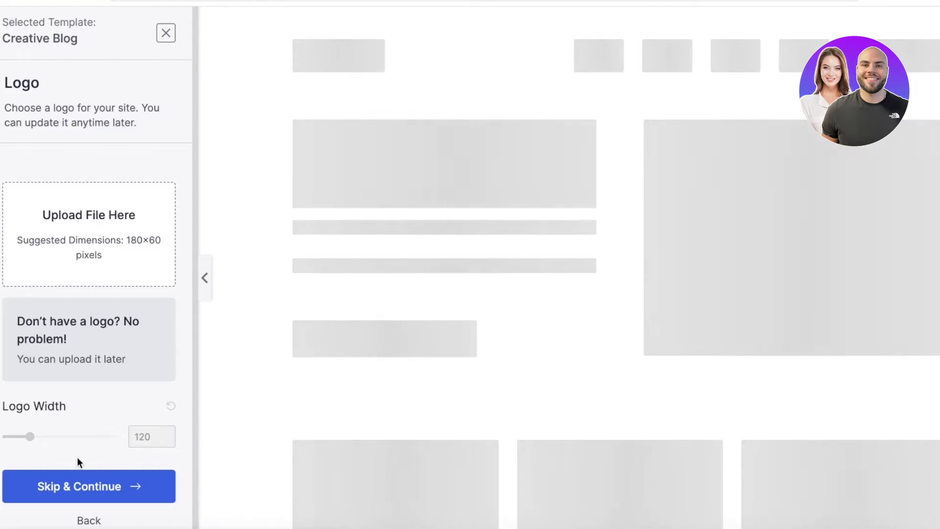
left_click(69, 484)
- Try the red and pink palettes, then apply the blue colour palette
left_click(57, 286)
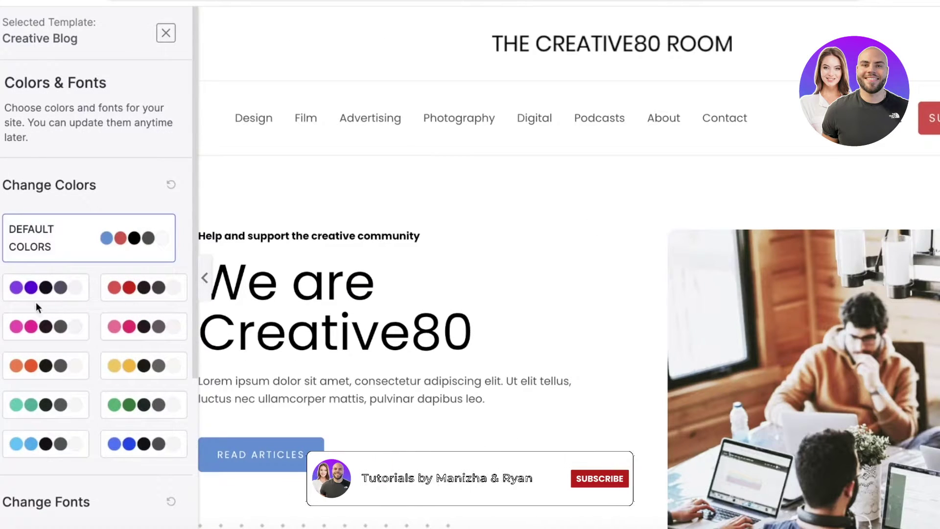
left_click(161, 293)
left_click(150, 331)
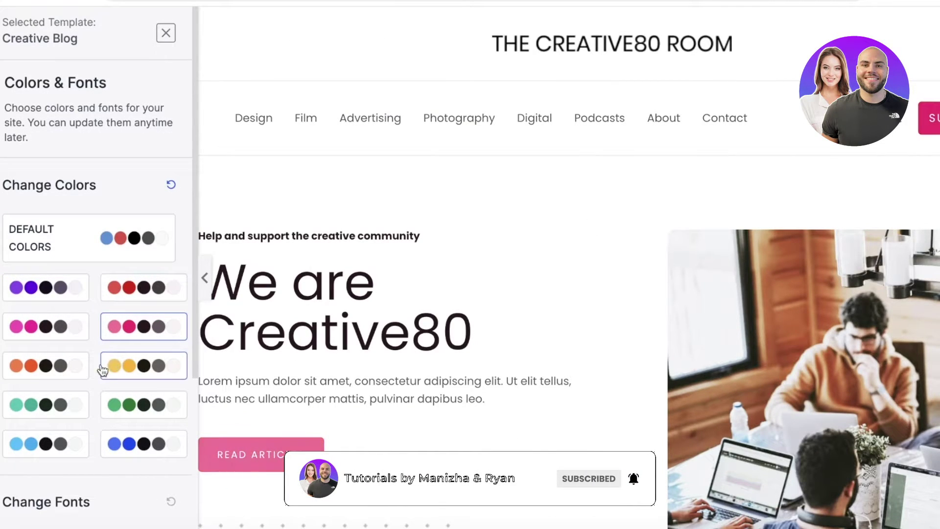
left_click(128, 438)
scroll(130, 417, "down", 5)
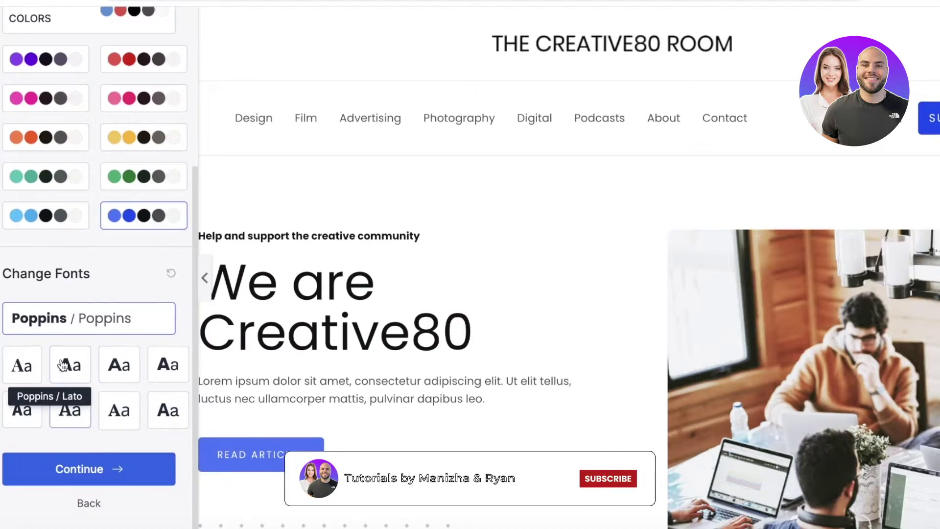
- Choose the Rubik / Karla font pairing and continue to the final form
left_click(70, 375)
left_click(131, 372)
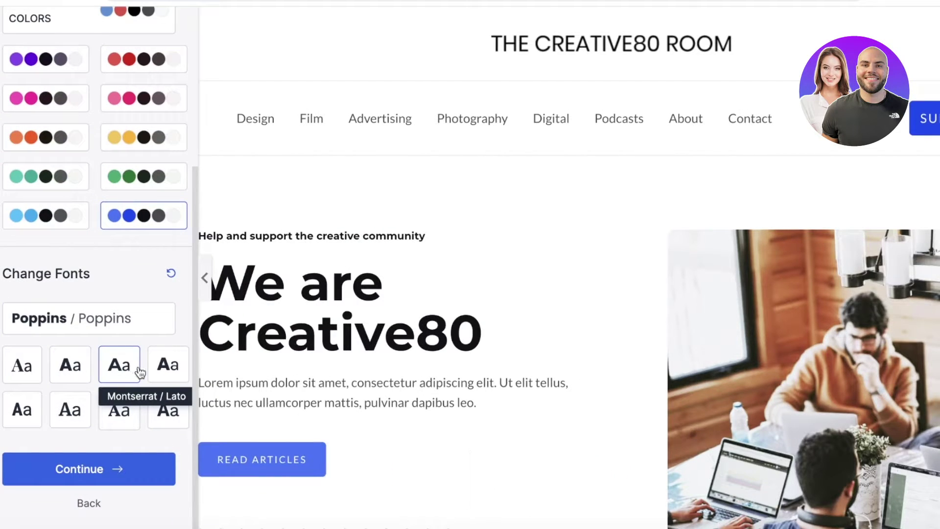
left_click(156, 369)
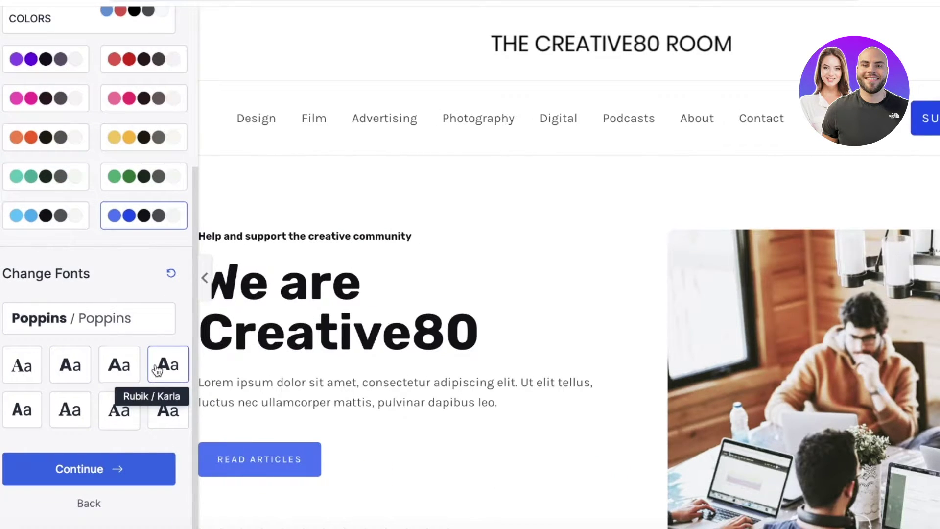
left_click(51, 469)
- Fill in the first name and work email using the browser's suggestions
left_click(419, 242)
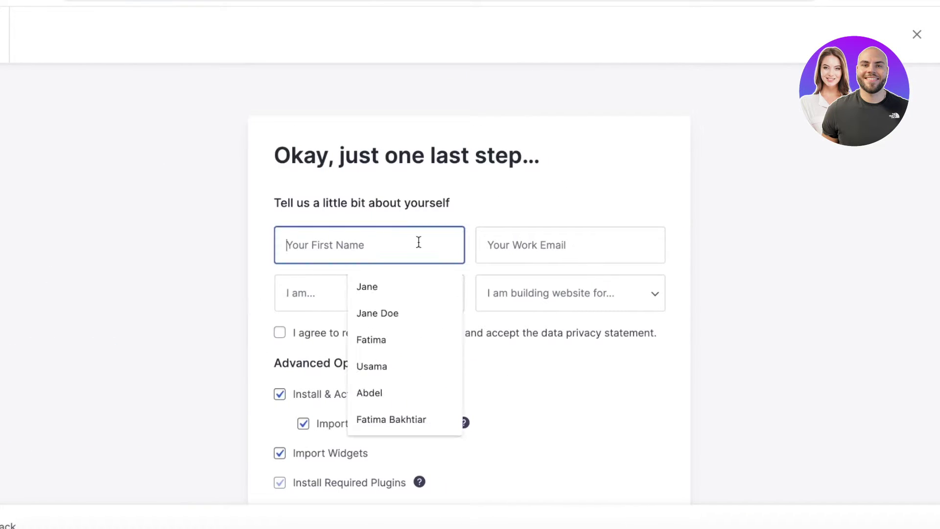
left_click(390, 296)
left_click(550, 243)
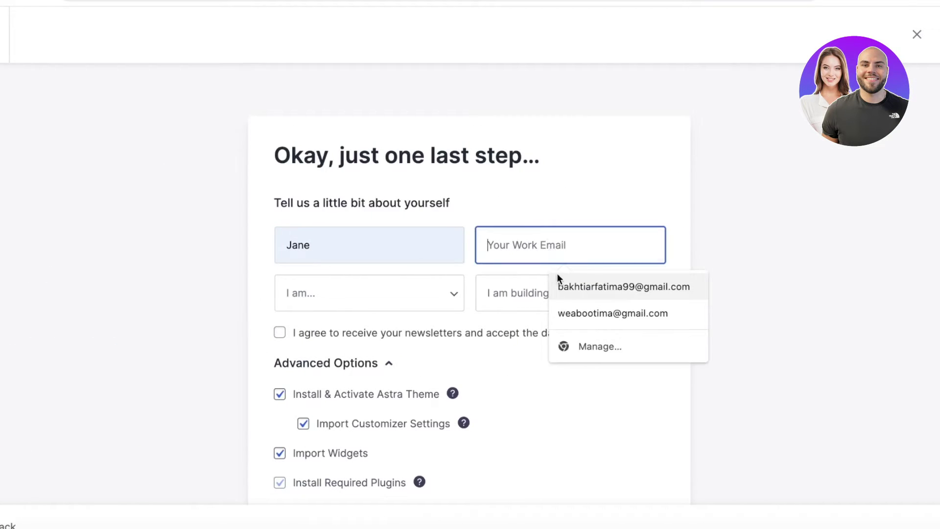
left_click(572, 313)
- Set experience to Beginner and owner to Myself/My Company, then build the website
left_click(390, 295)
left_click(399, 309)
left_click(531, 295)
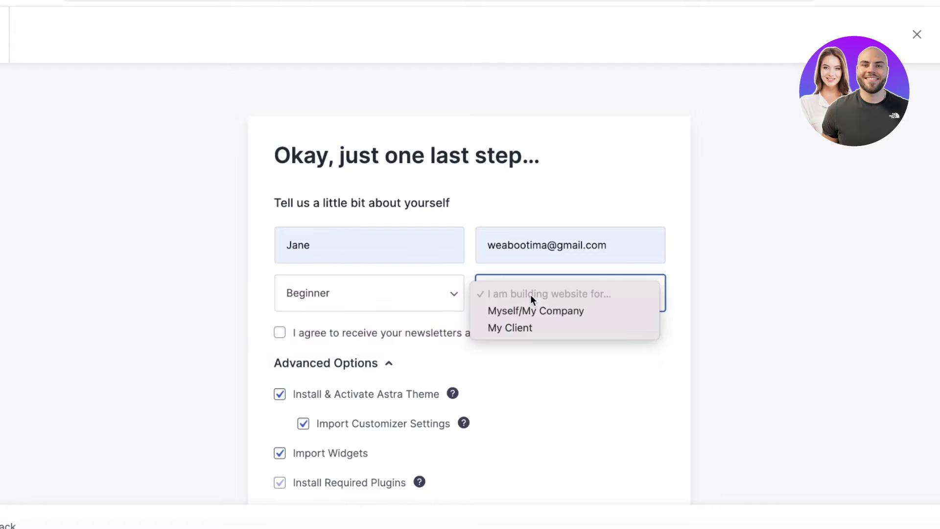
left_click(529, 308)
scroll(460, 316, "down", 3)
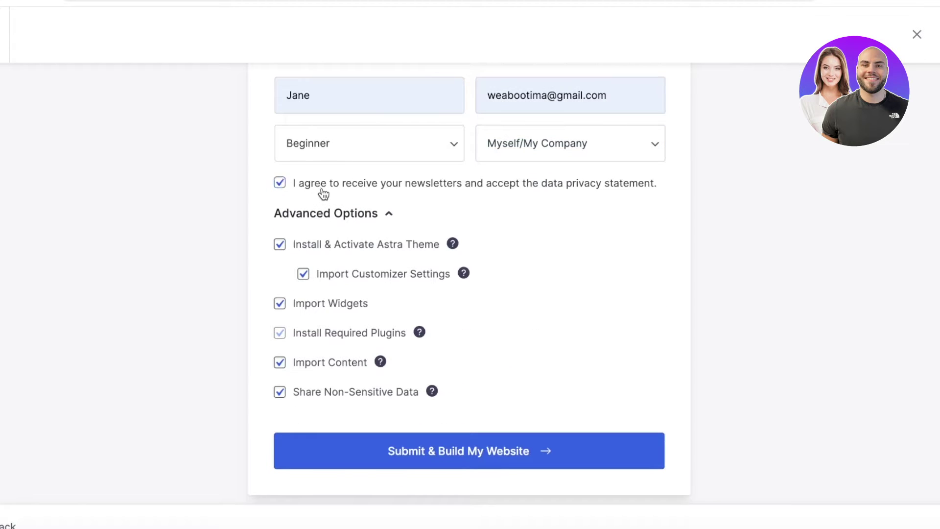
left_click(463, 469)
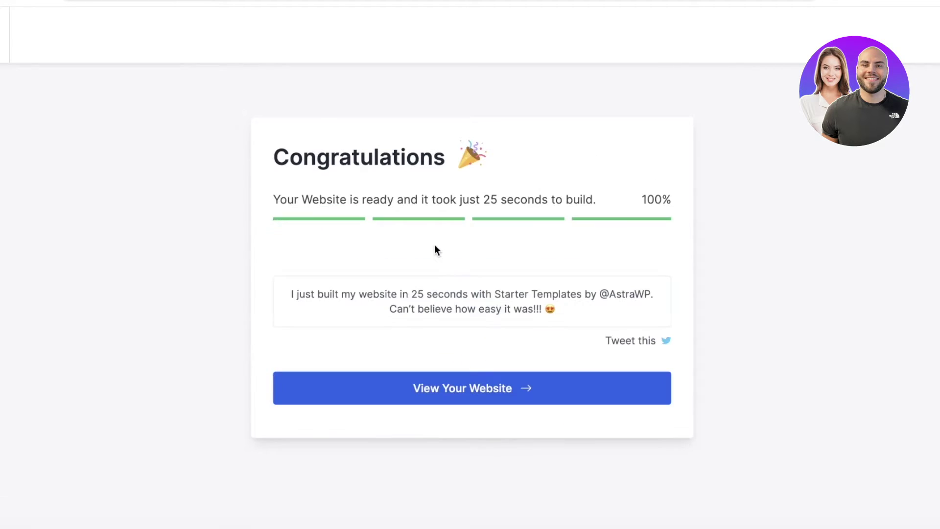
- Open the newly built website and scroll through its homepage
left_click(443, 398)
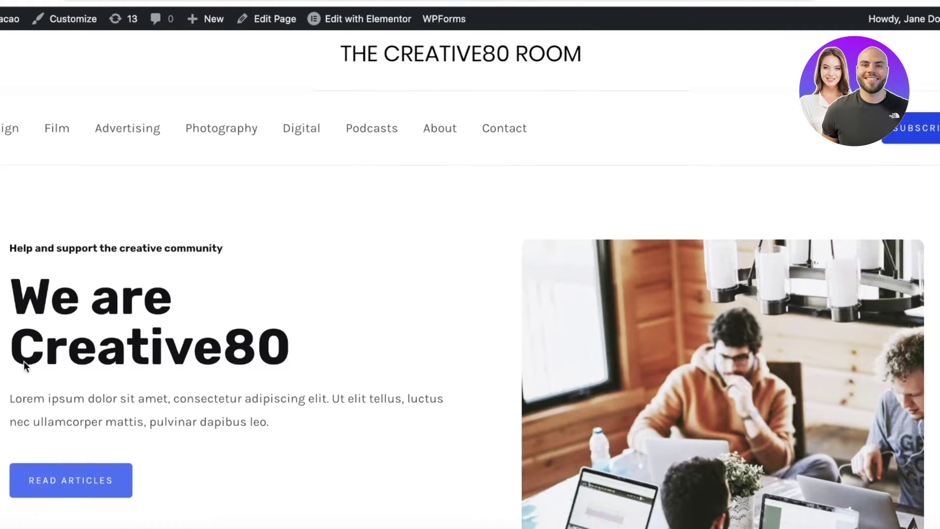
scroll(416, 201, "down", 7)
scroll(328, 322, "up", 7)
scroll(509, 100, "down", 7)
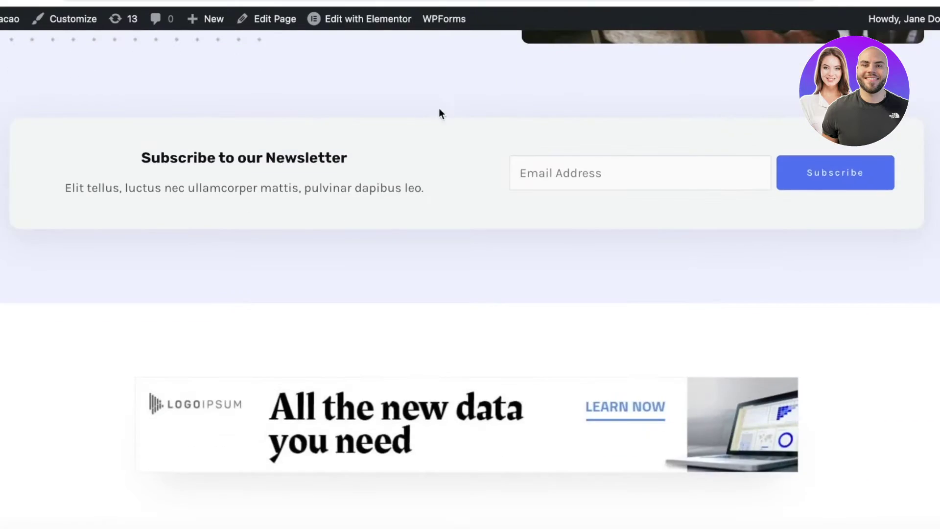
scroll(449, 142, "up", 7)
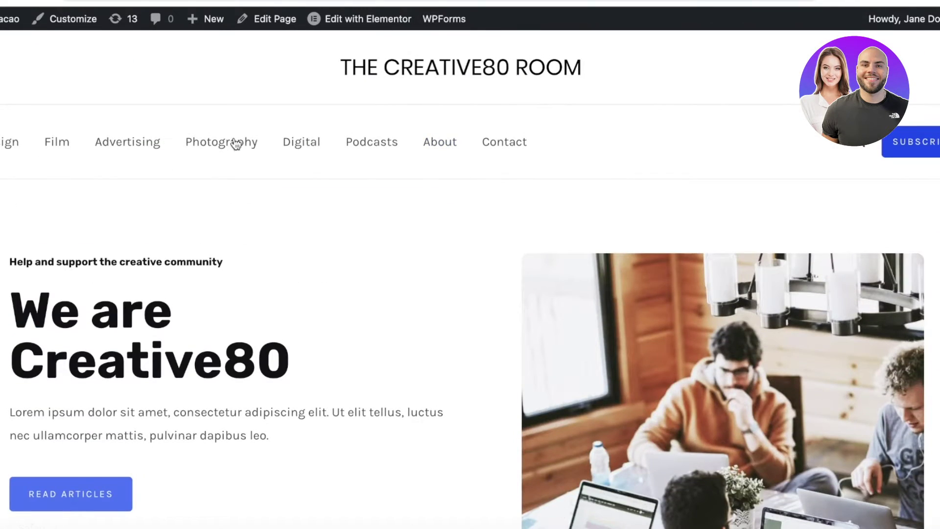
- Open the homepage in Elementor, dismissing the AI announcement and the Navigator panel
left_click(354, 17)
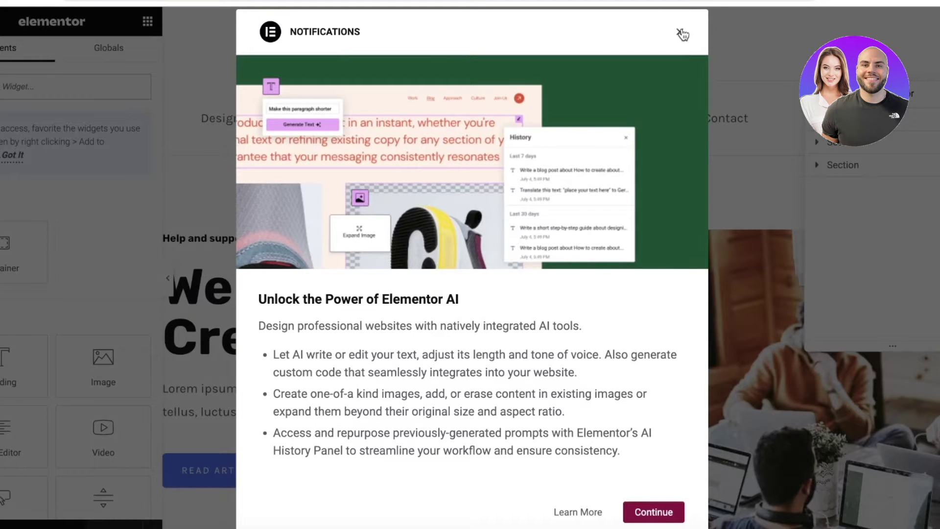
left_click(681, 33)
key("ctrl+i")
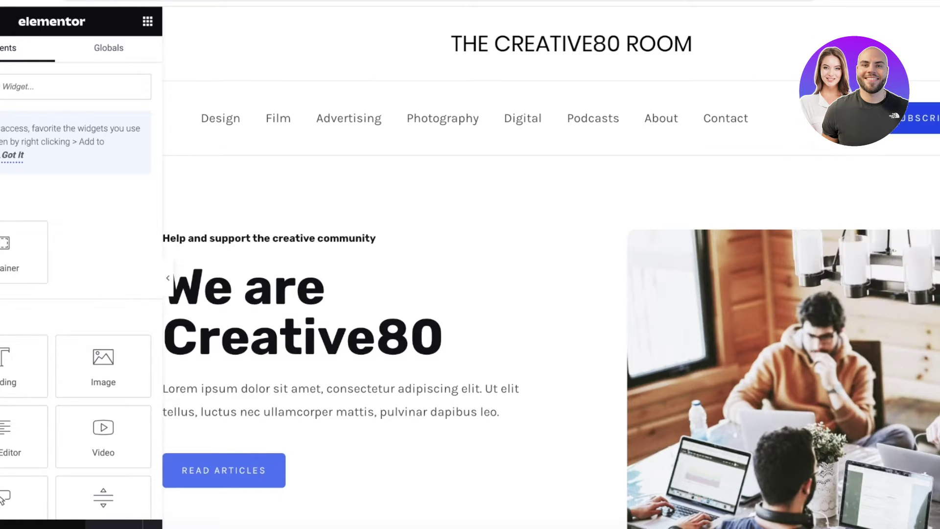
scroll(351, 231, "down", 3)
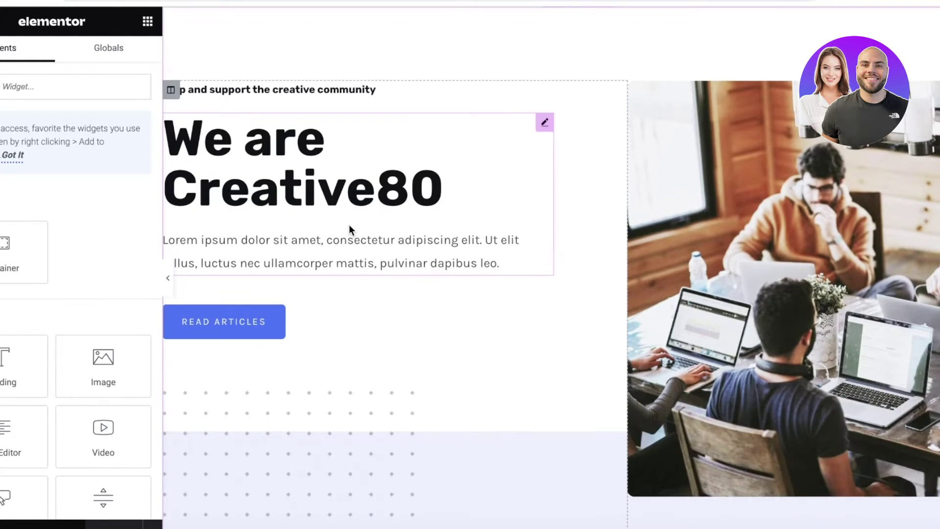
scroll(461, 111, "up", 3)
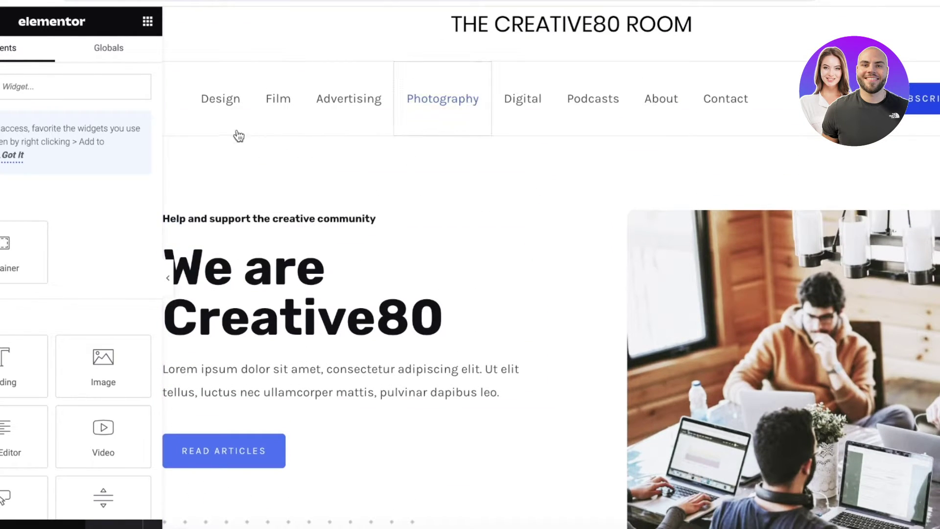
- Change the hero heading to 'THE HEADLINE OF THE WEEK'
left_click(332, 332)
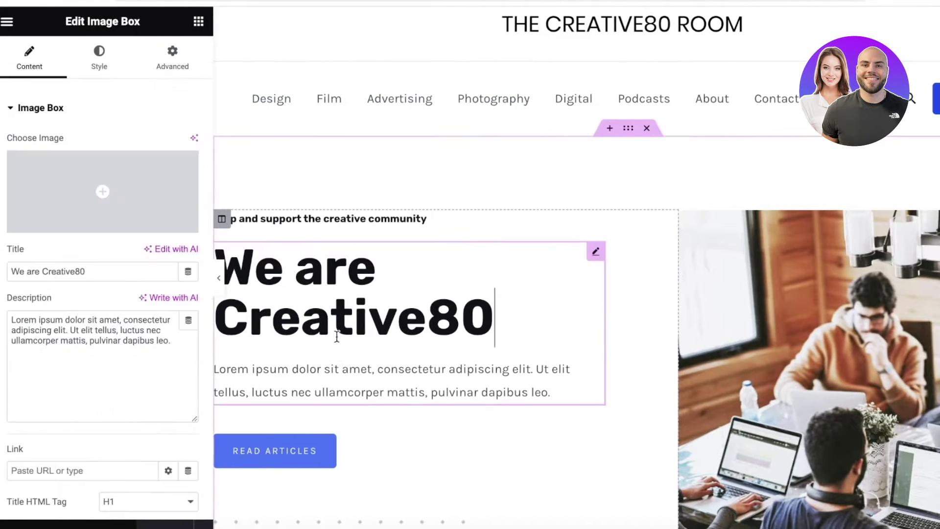
triple_click(333, 332)
type("]")
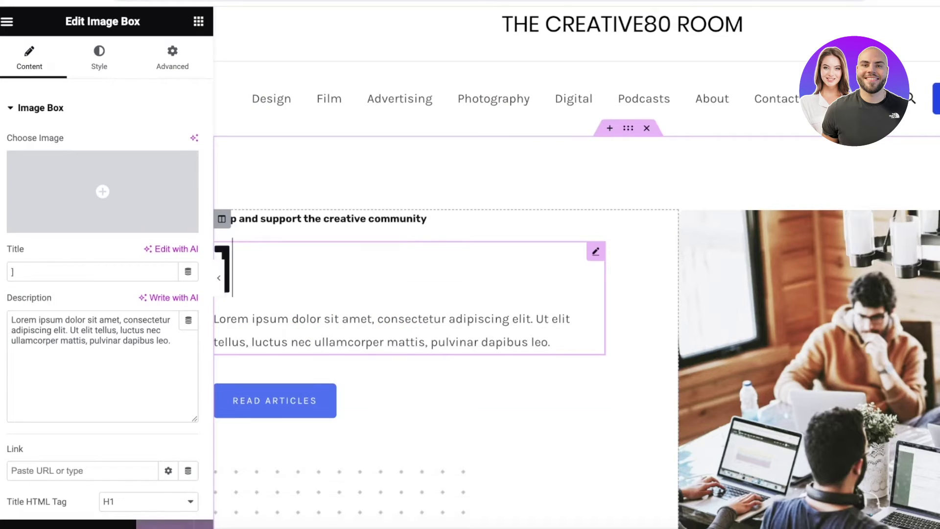
key("BackSpace")
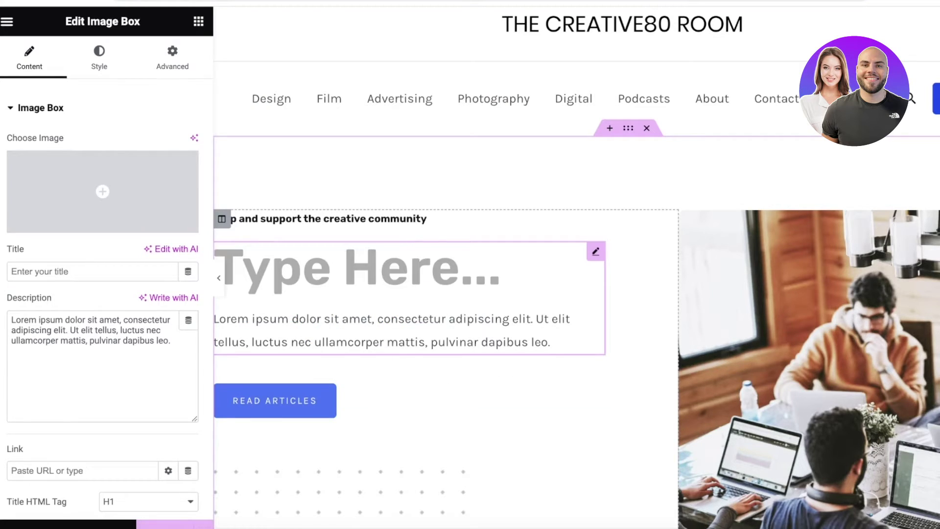
type("C")
type("ADL")
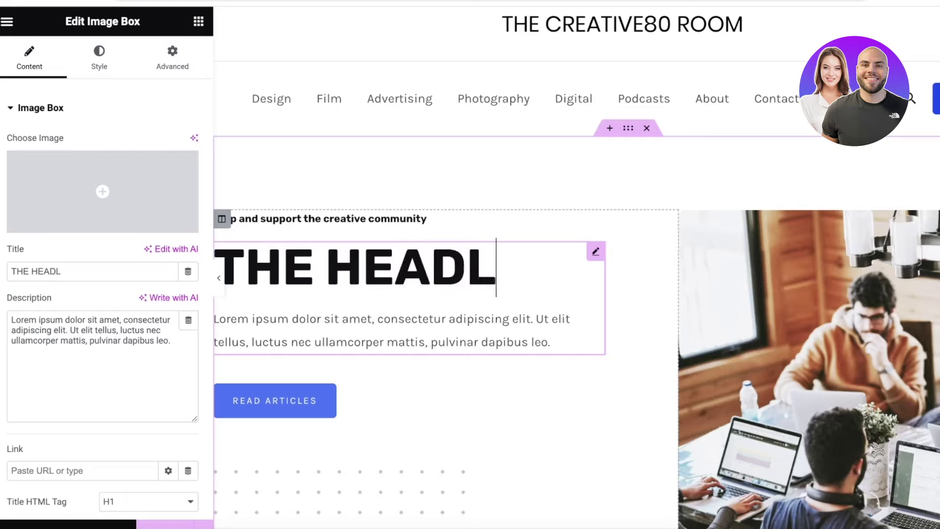
type("INE OF THE WEEK")
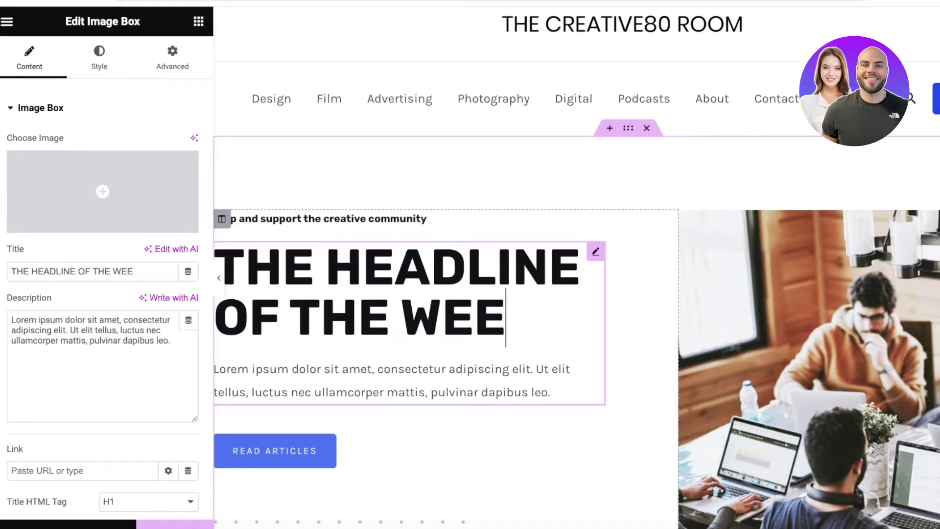
- Replace the hero description with three '--' lines
triple_click(394, 389)
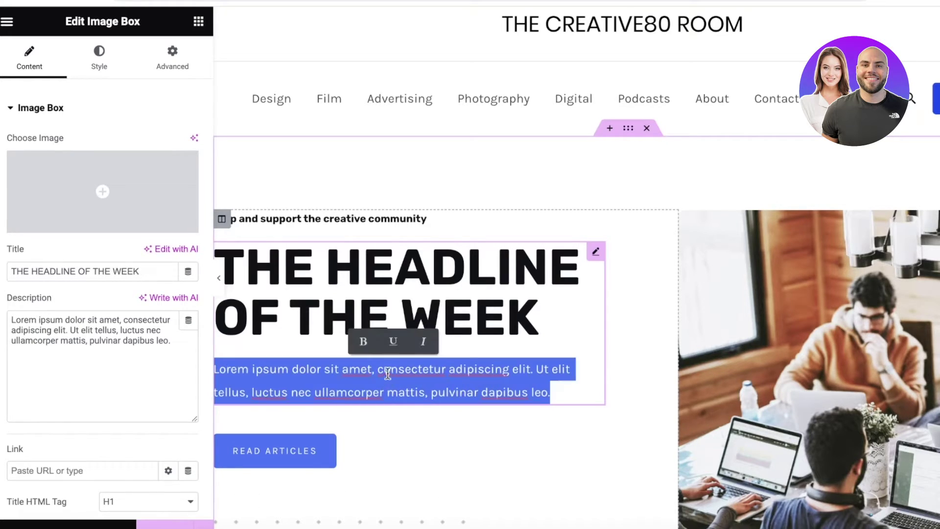
key("BackSpace")
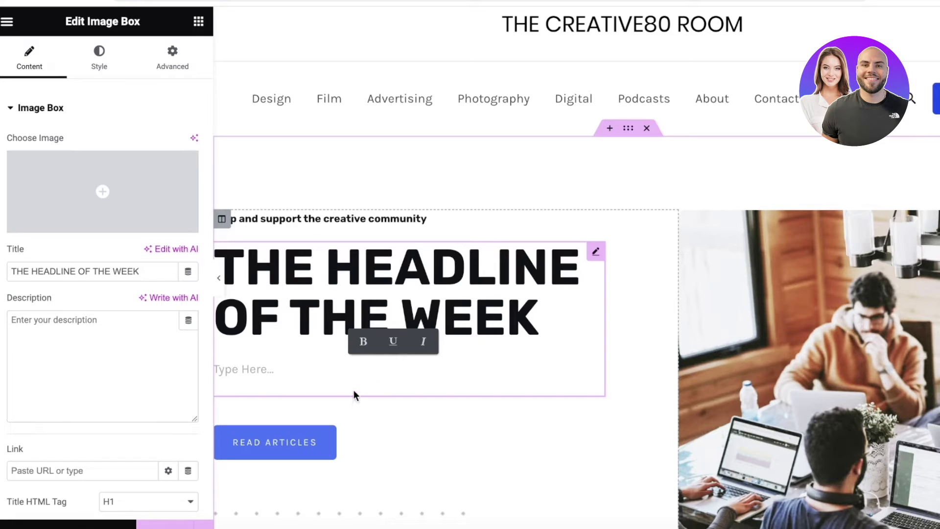
type("--")
key("Return")
type("--")
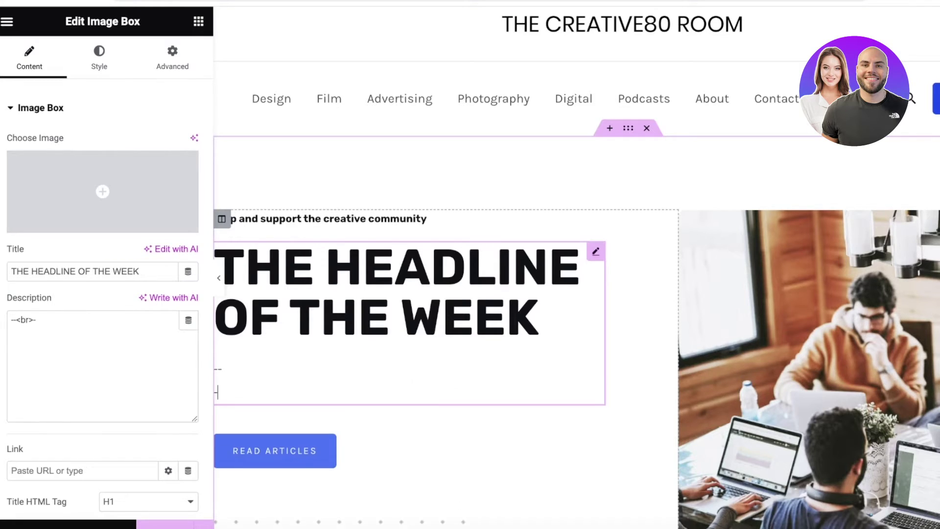
key("Return")
type("--")
key("Return")
key("Return")
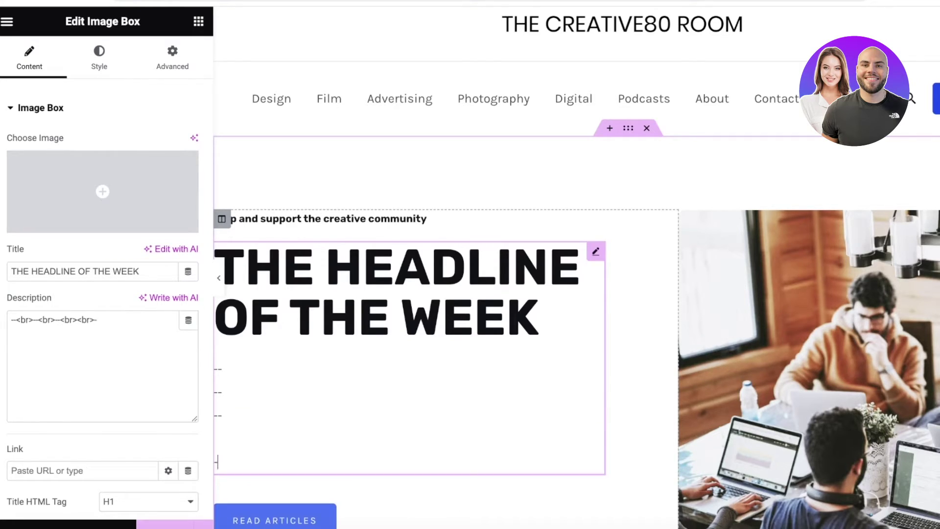
key("BackSpace")
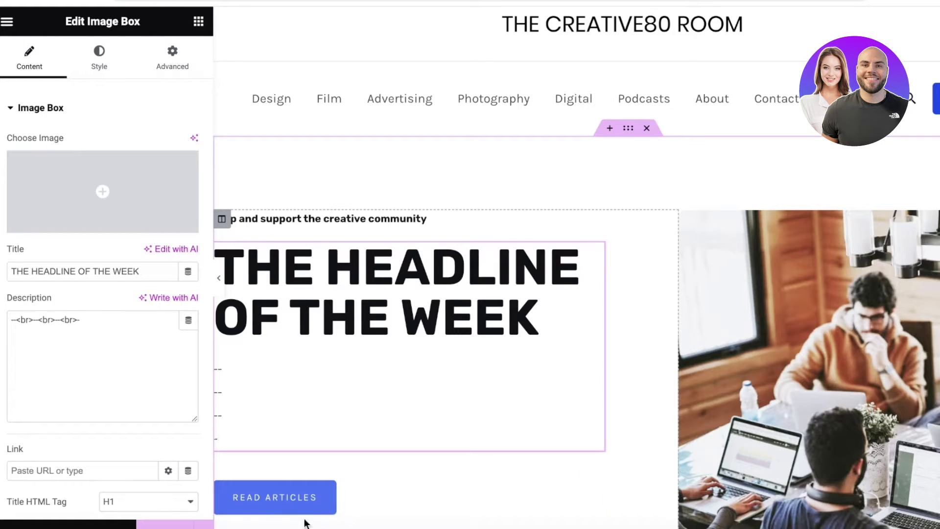
- Relabel the READ ARTICLES button as 'READ NOW'
left_click(294, 504)
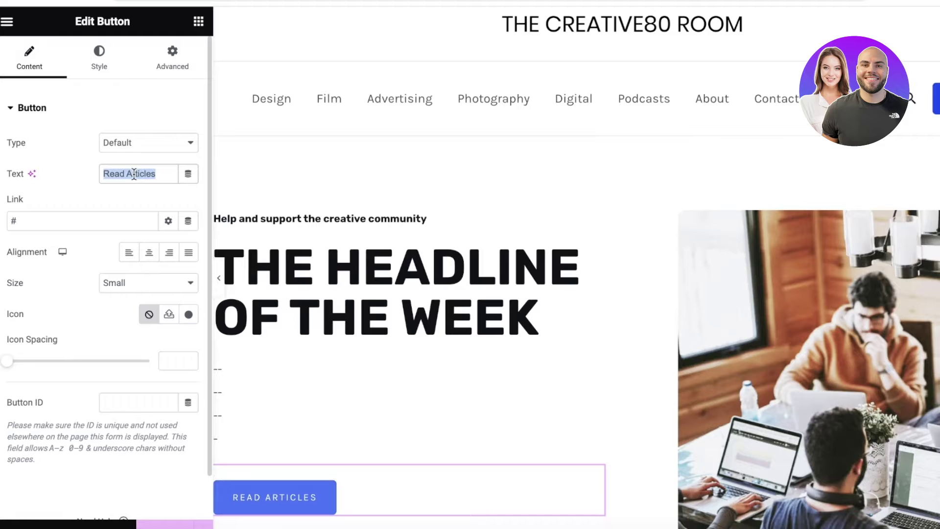
type("READ NOW")
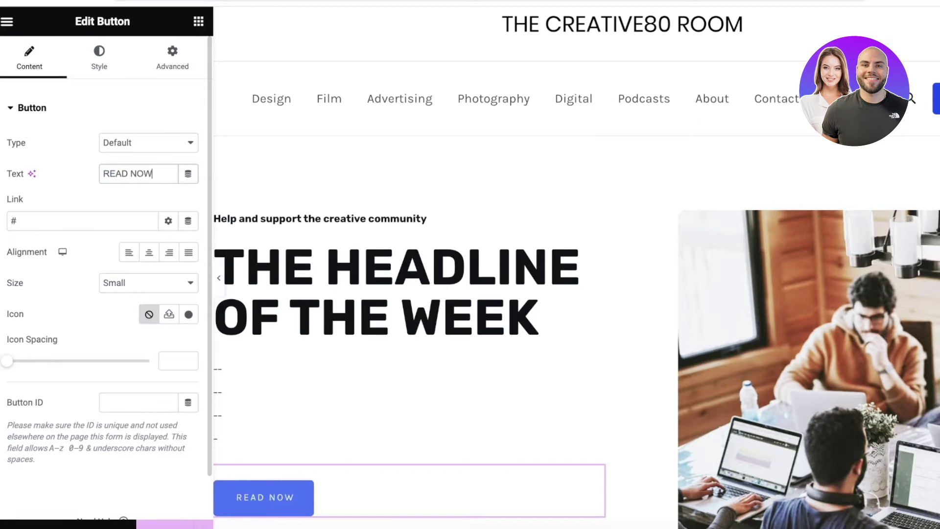
scroll(441, 370, "down", 5)
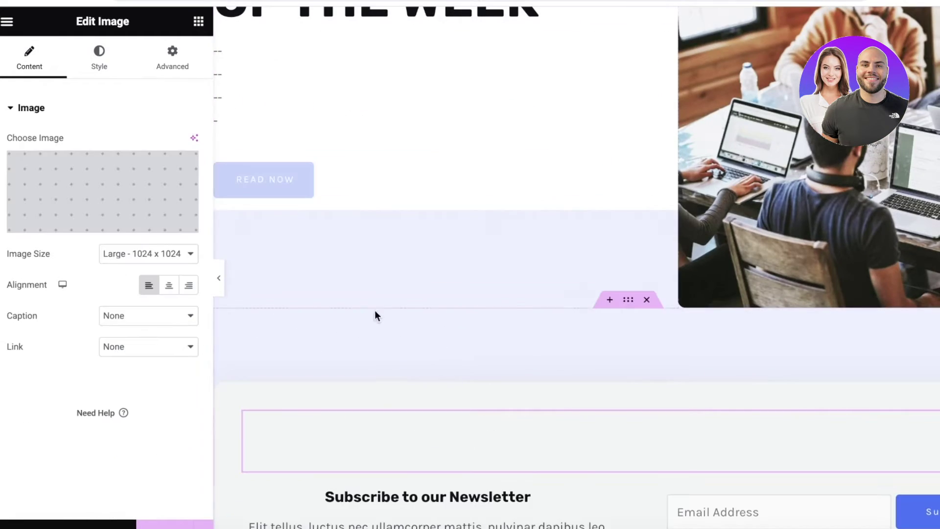
- Select the hero photo and place an image into the hero's right column
left_click(878, 196)
scroll(821, 236, "up", 6)
scroll(583, 310, "down", 1)
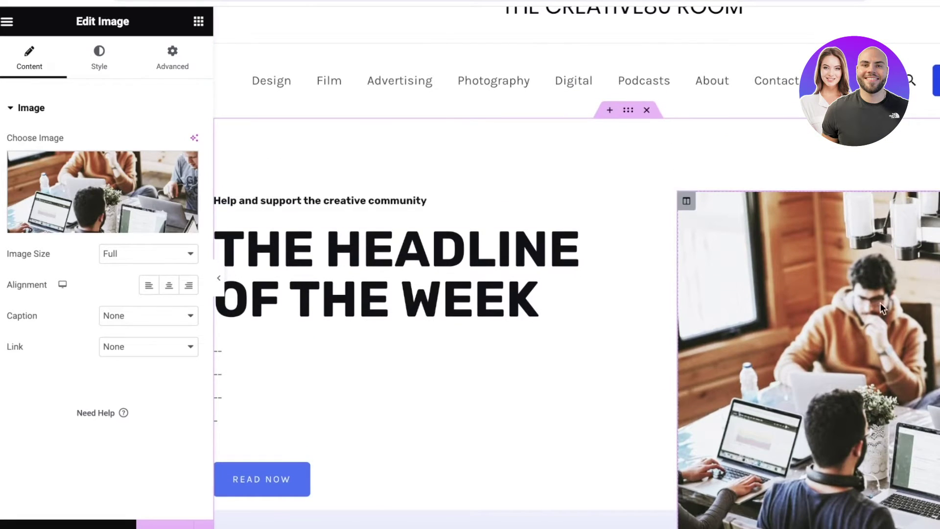
left_click_drag(823, 318, 828, 323)
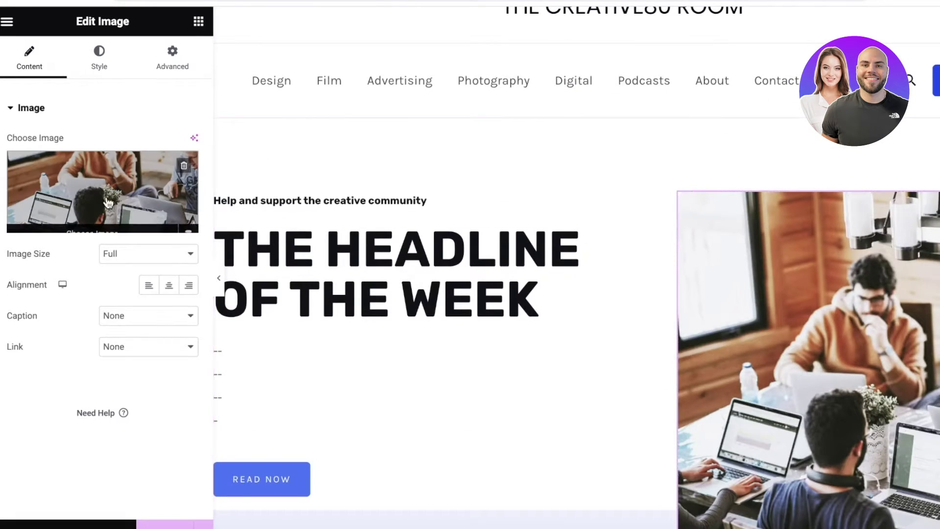
- Browse the media library's free images and search for 'headline'
left_click(75, 196)
left_click(303, 81)
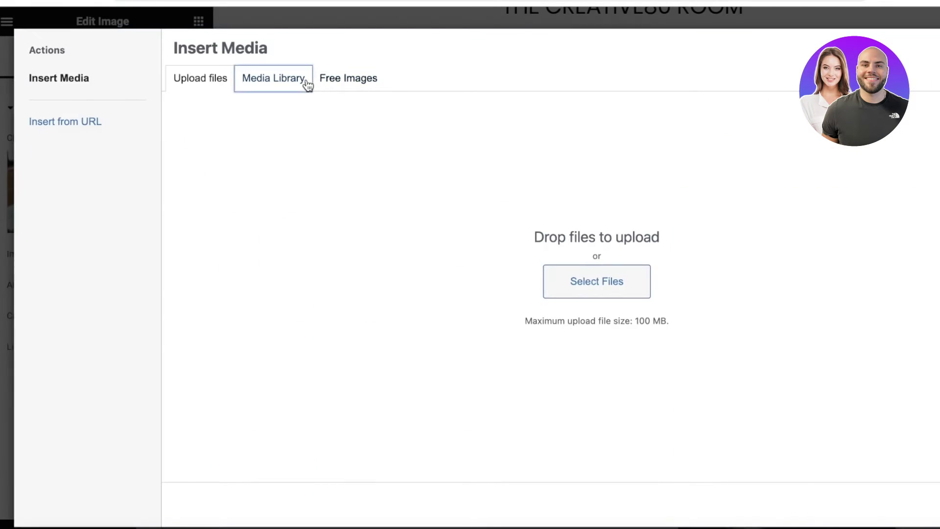
left_click(344, 84)
left_click(507, 114)
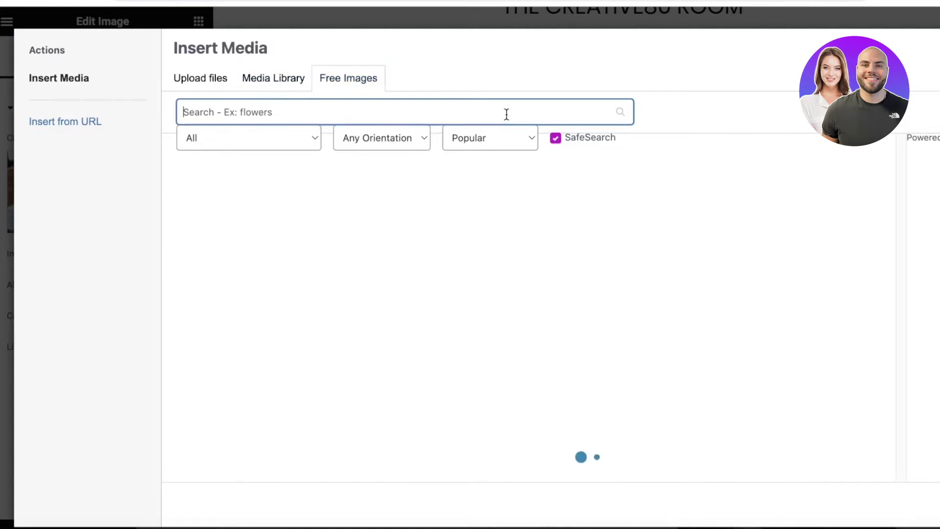
type("headline")
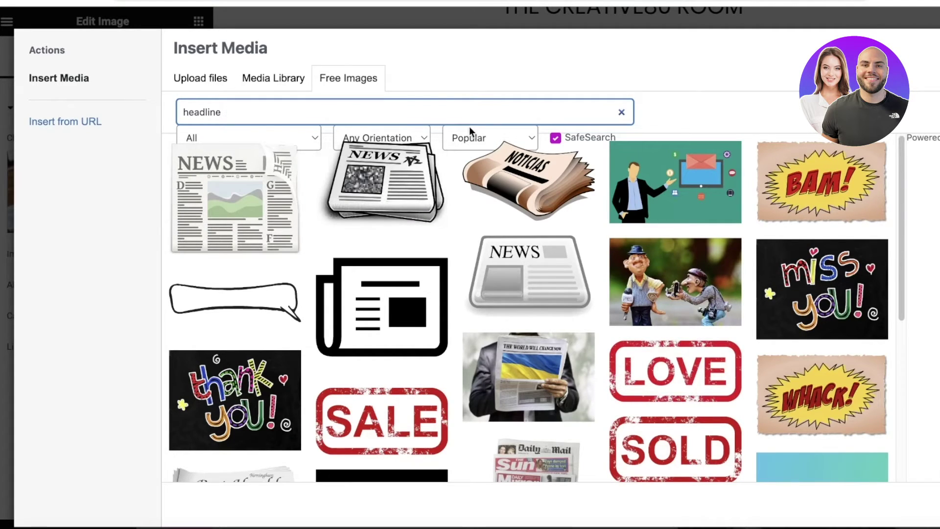
- Replace the free-image search term with 'mod' and browse the results
left_click(469, 126)
left_click(469, 128)
left_click(474, 109)
key("ctrl+a")
key("BackSpace")
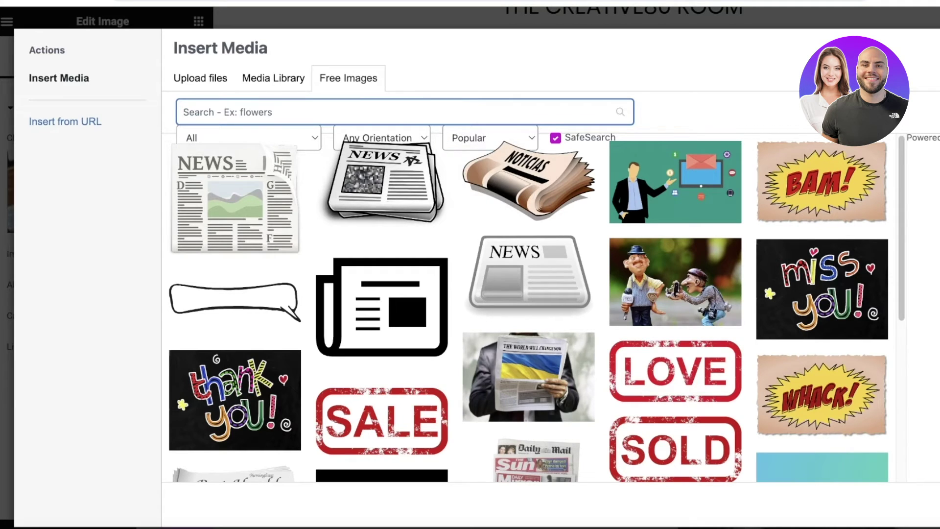
type("mod")
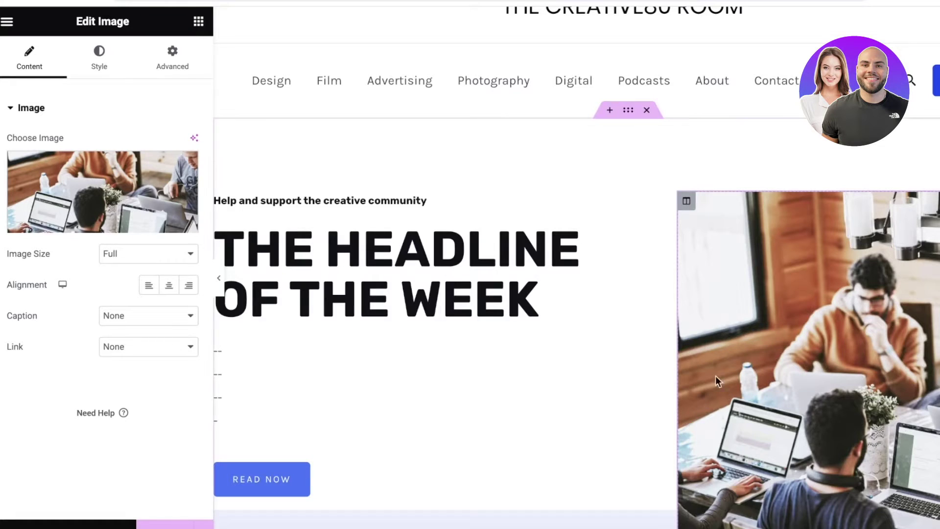
scroll(710, 324, "down", 6)
scroll(646, 240, "up", 1)
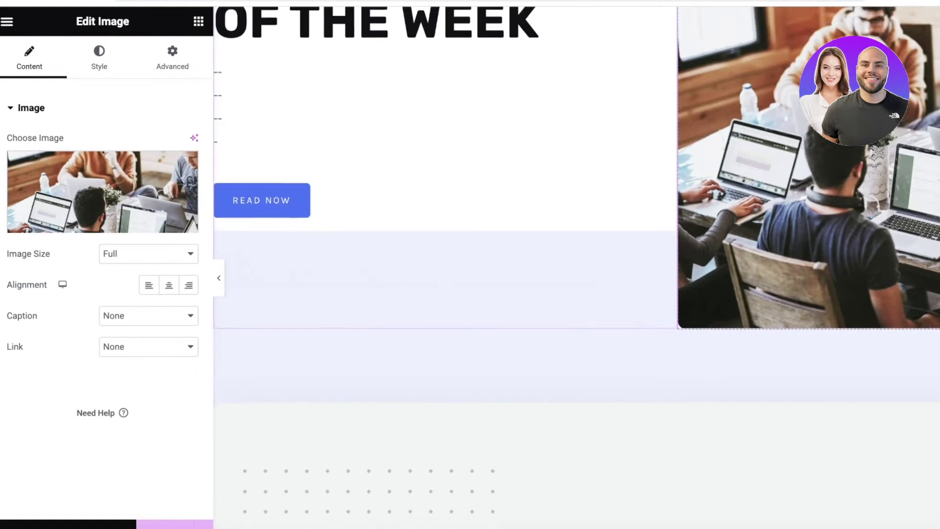
scroll(440, 245, "up", 3)
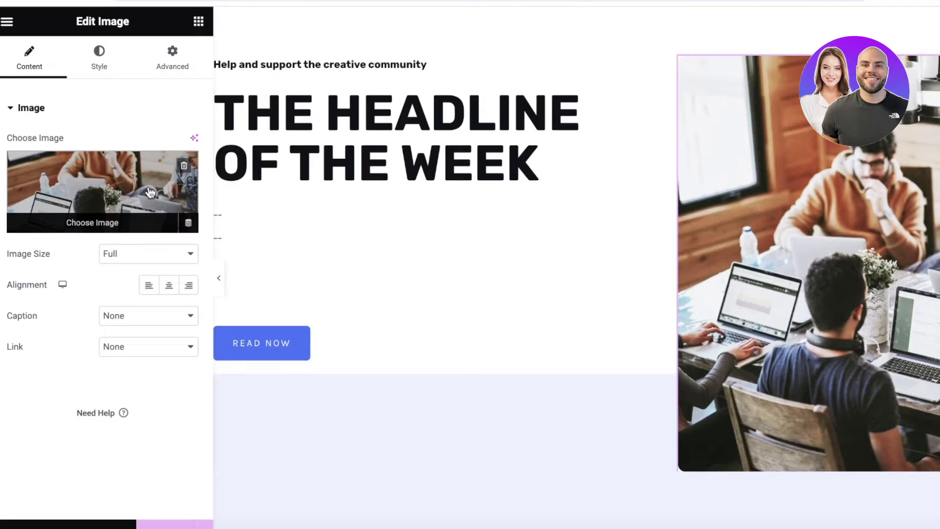
- Insert the runway photo into the hero, undoing an accidental resize
left_click(101, 226)
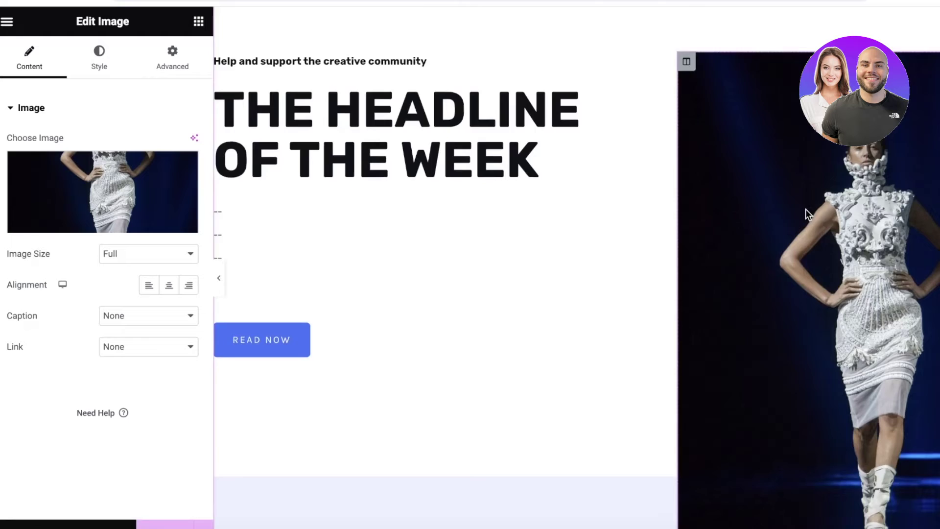
scroll(806, 209, "down", 3)
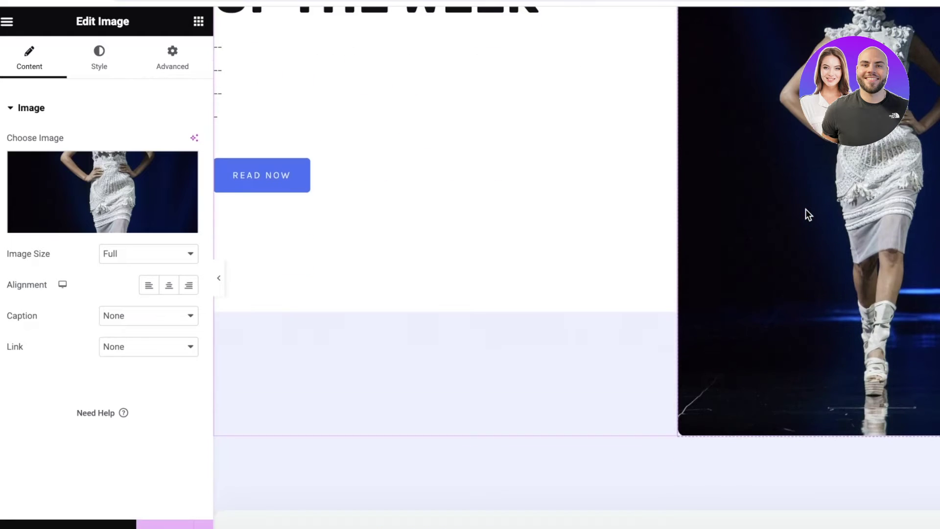
scroll(821, 226, "up", 1)
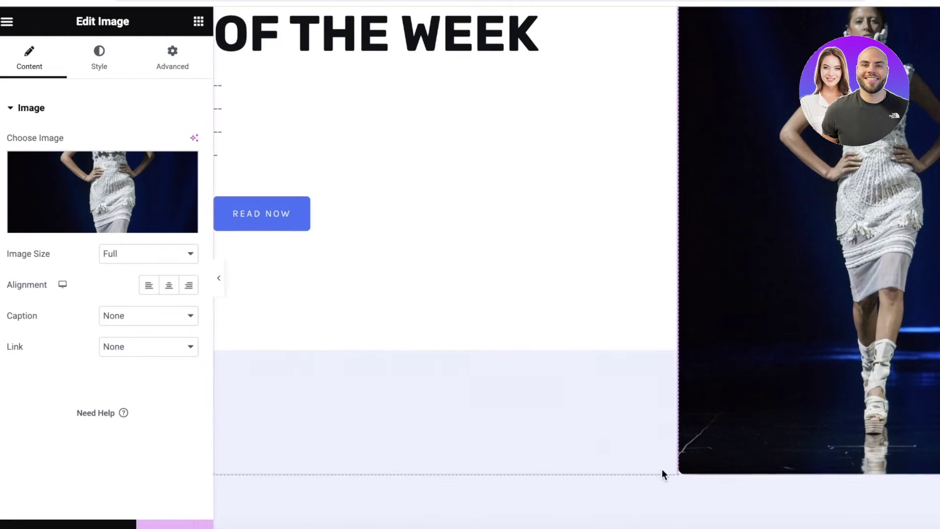
left_click_drag(678, 475, 677, 338)
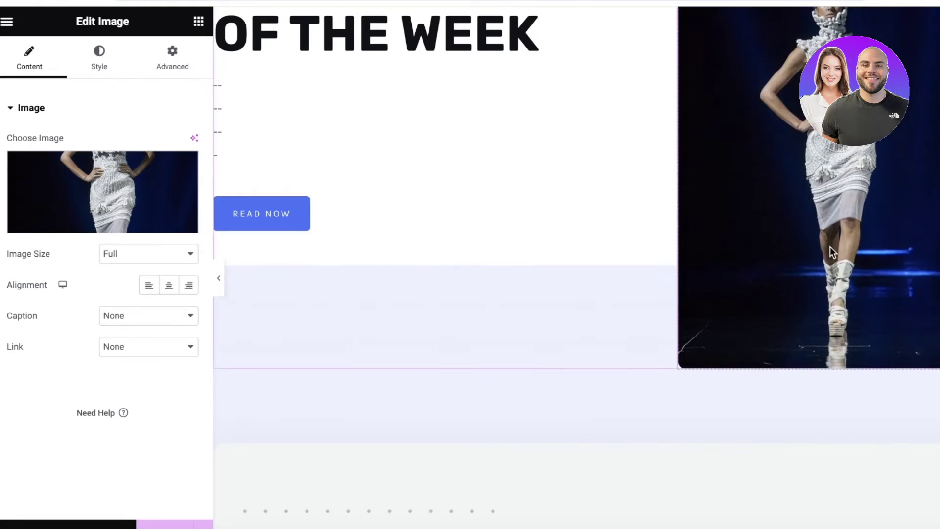
scroll(828, 251, "up", 3)
scroll(828, 251, "down", 1)
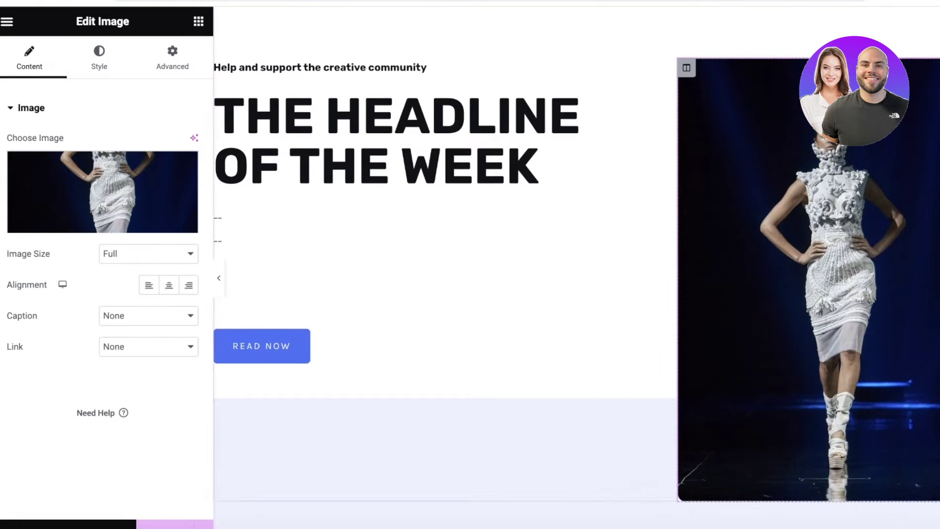
key("ctrl+z")
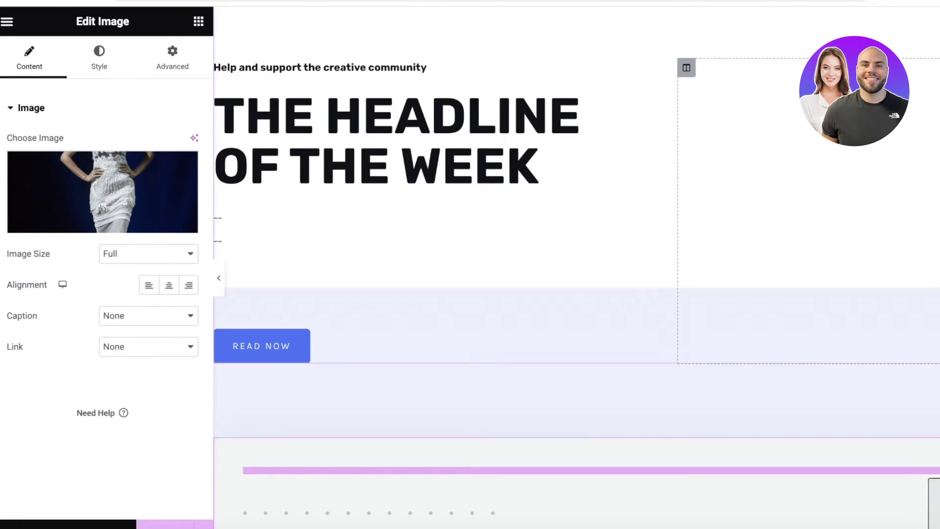
scroll(728, 216, "down", 10)
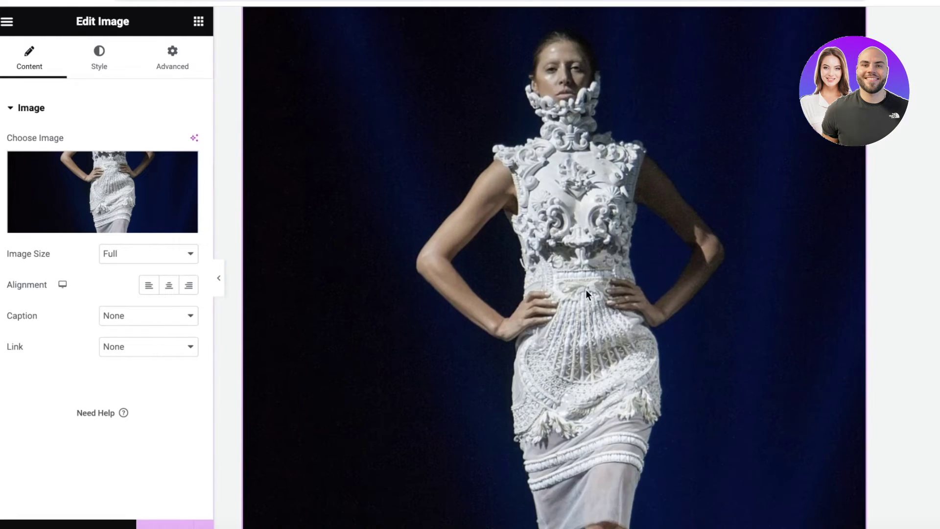
left_click_drag(586, 290, 878, 181)
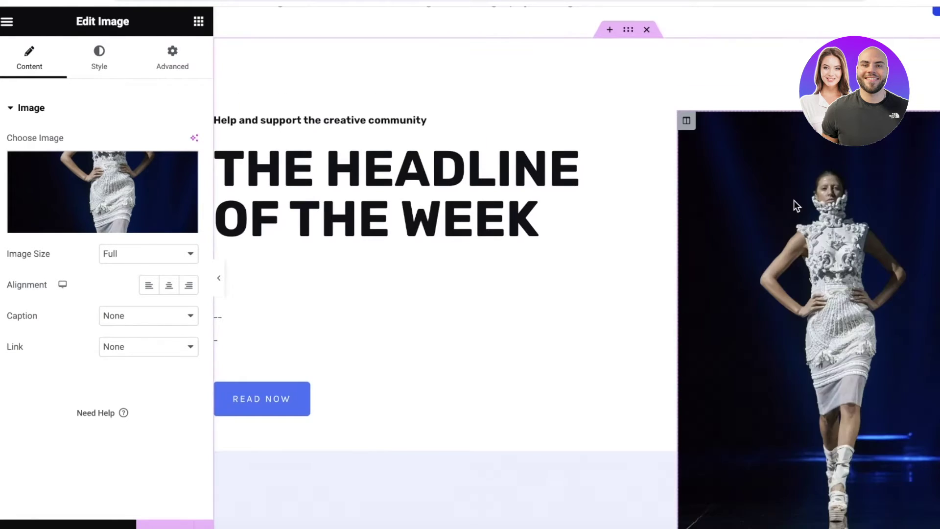
- Scroll over the edited page and toggle the editor's main menu
scroll(794, 204, "down", 5)
scroll(746, 136, "up", 5)
scroll(484, 441, "down", 7)
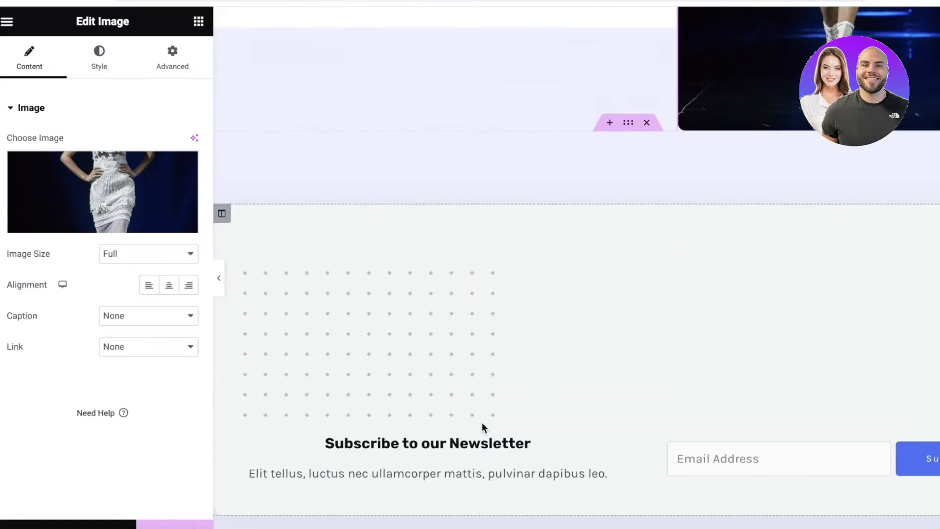
scroll(431, 201, "down", 3)
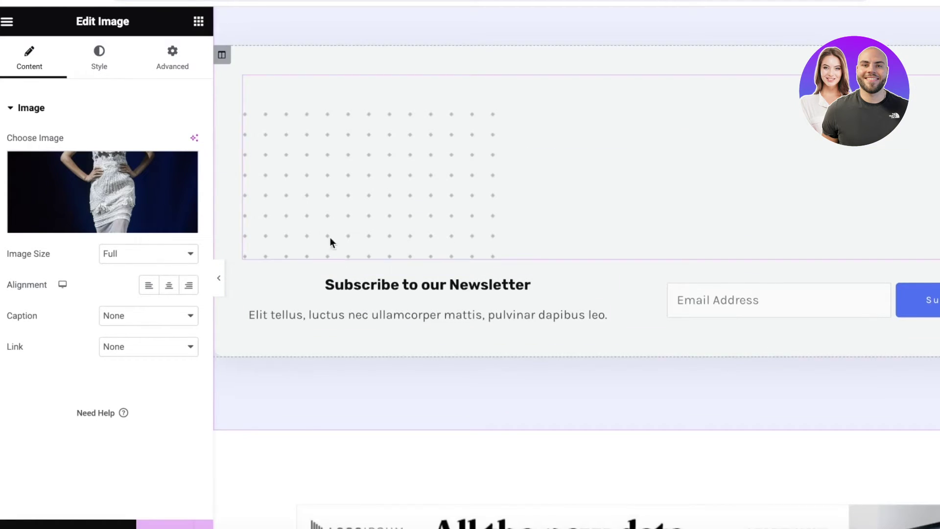
scroll(363, 243, "down", 10)
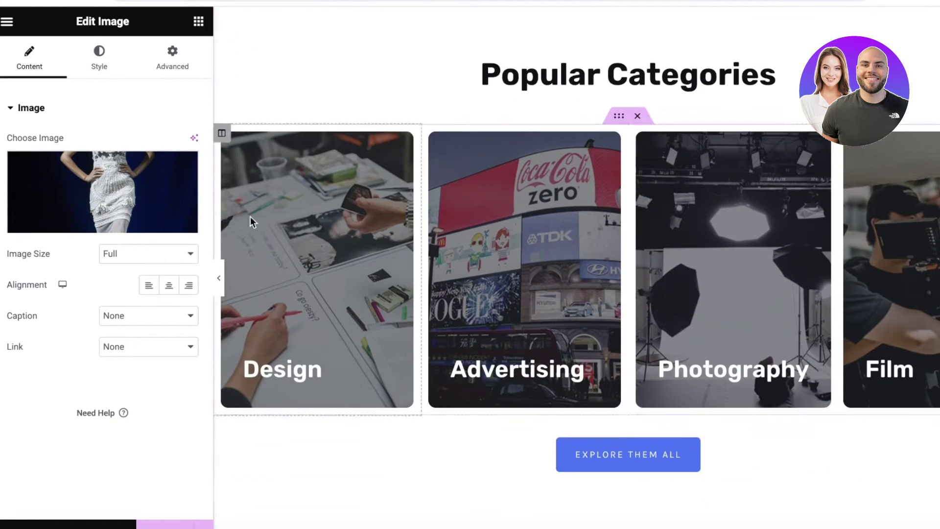
scroll(360, 97, "up", 10)
scroll(361, 98, "up", 7)
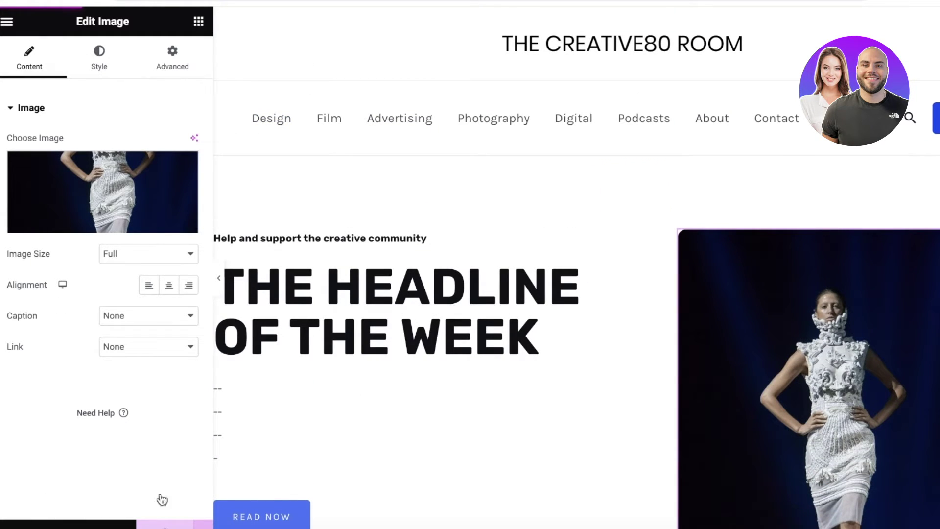
left_click(7, 21)
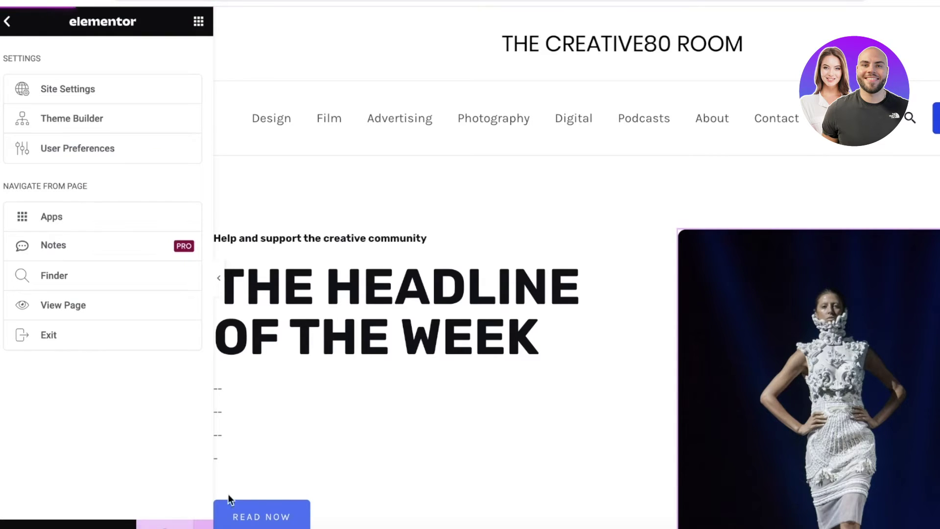
left_click(6, 21)
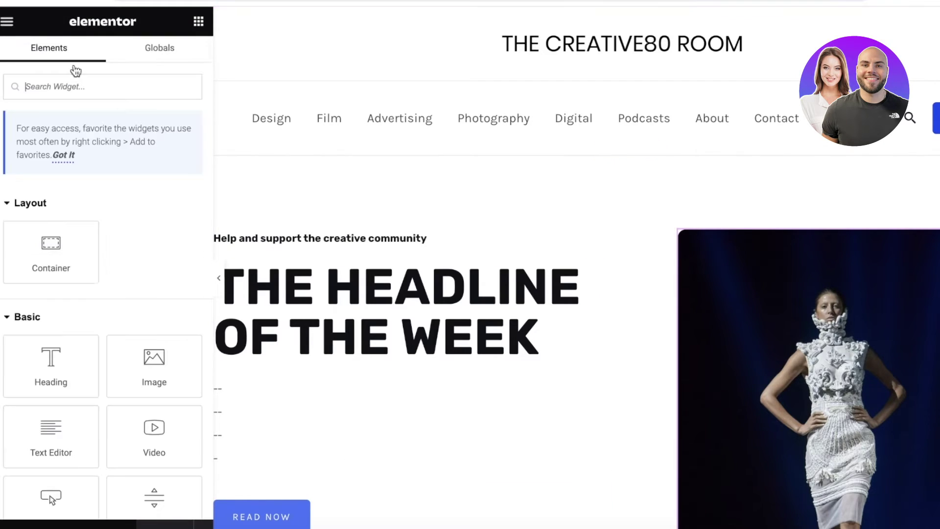
- Check the save options, then exit the Elementor editor from the main menu
scroll(46, 319, "down", 5)
left_click(204, 523)
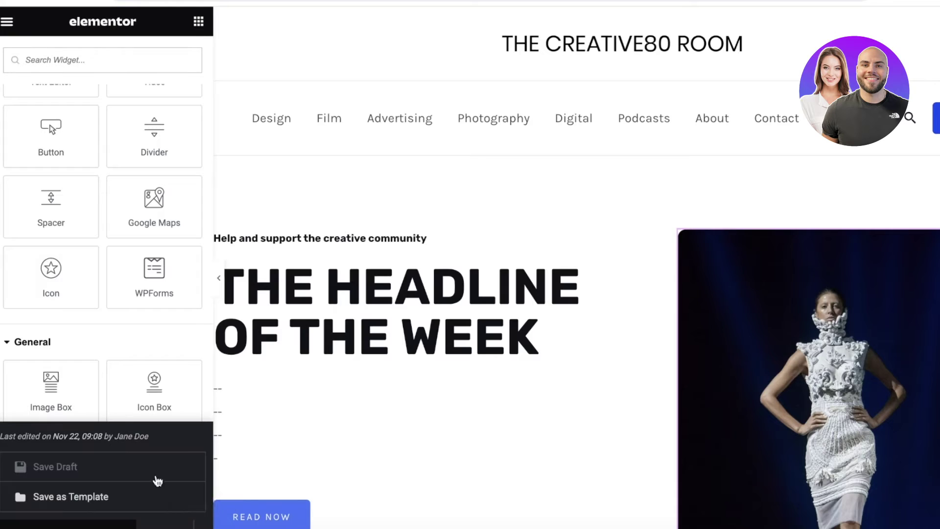
left_click(7, 23)
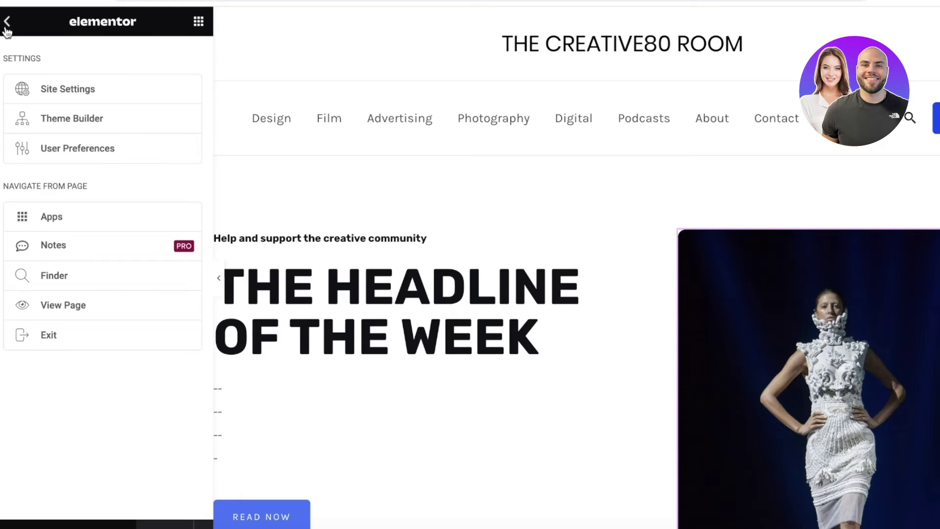
left_click(57, 337)
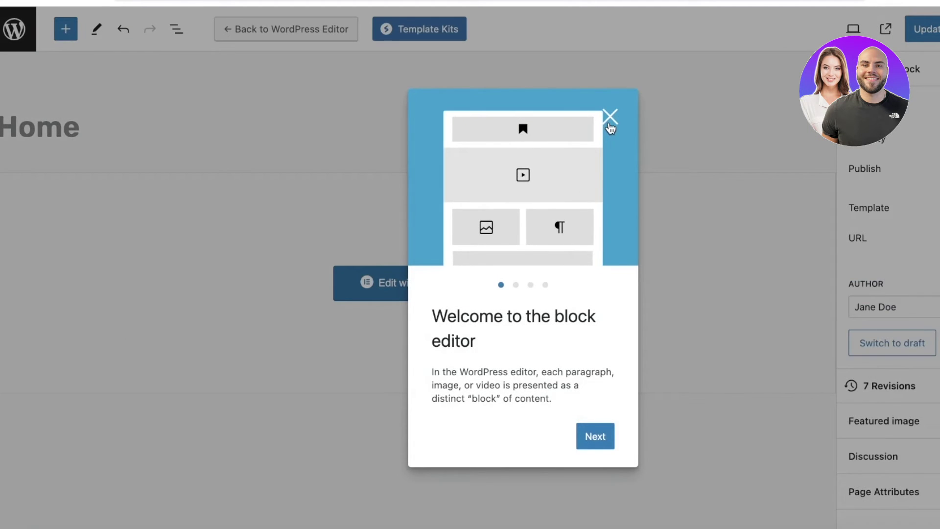
- Leave the block editor, confirming Leave, and view the six-page All Pages list
left_click(609, 117)
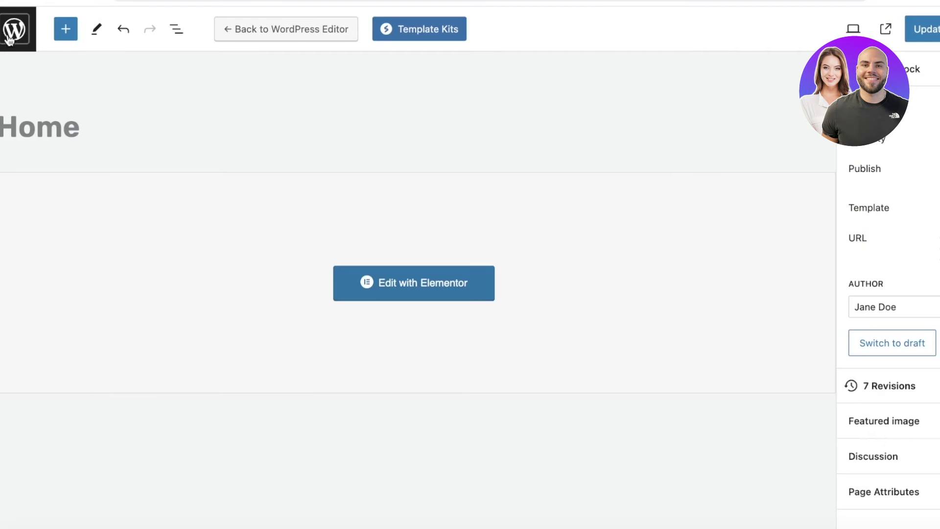
left_click(11, 39)
left_click(554, 202)
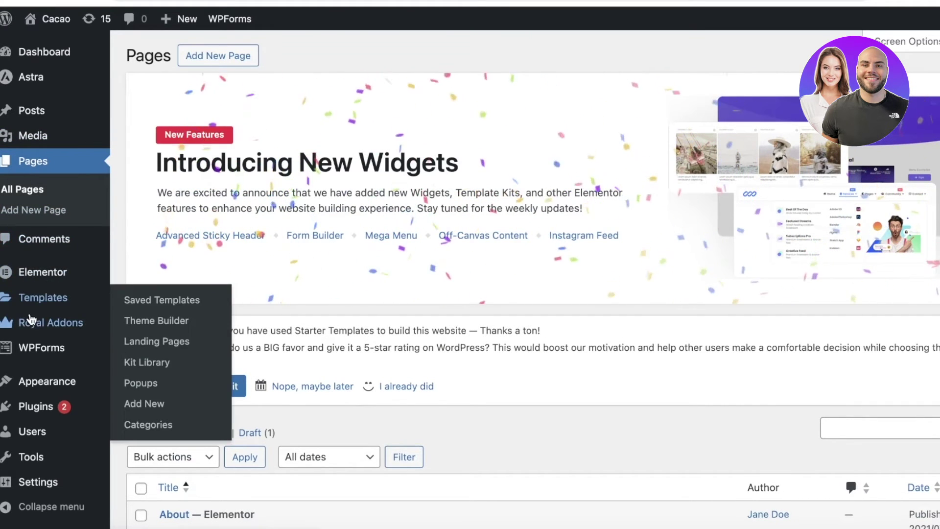
scroll(374, 290, "down", 5)
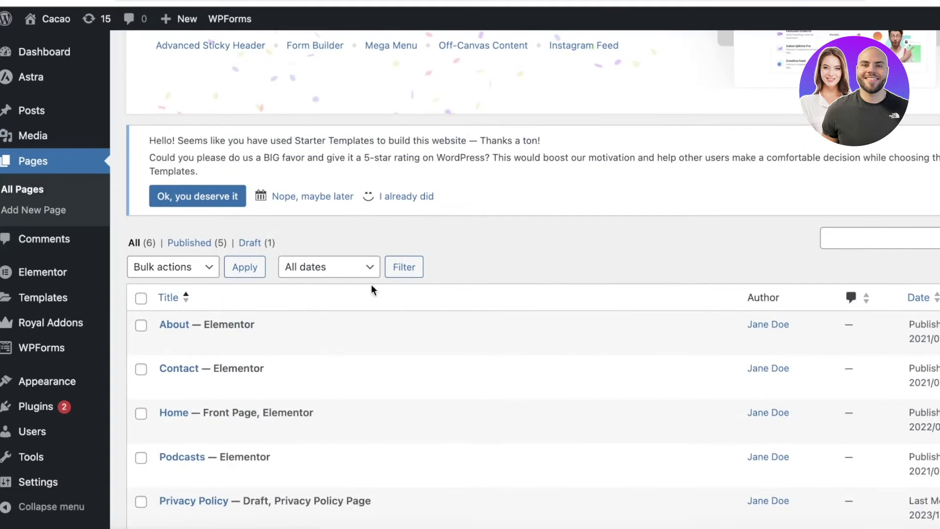
scroll(164, 365, "down", 5)
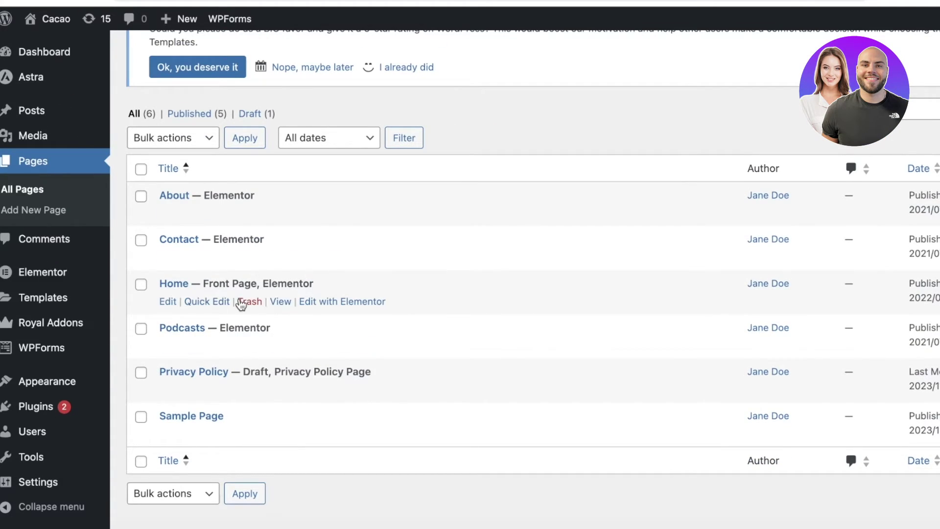
mouse_move(51, 361)
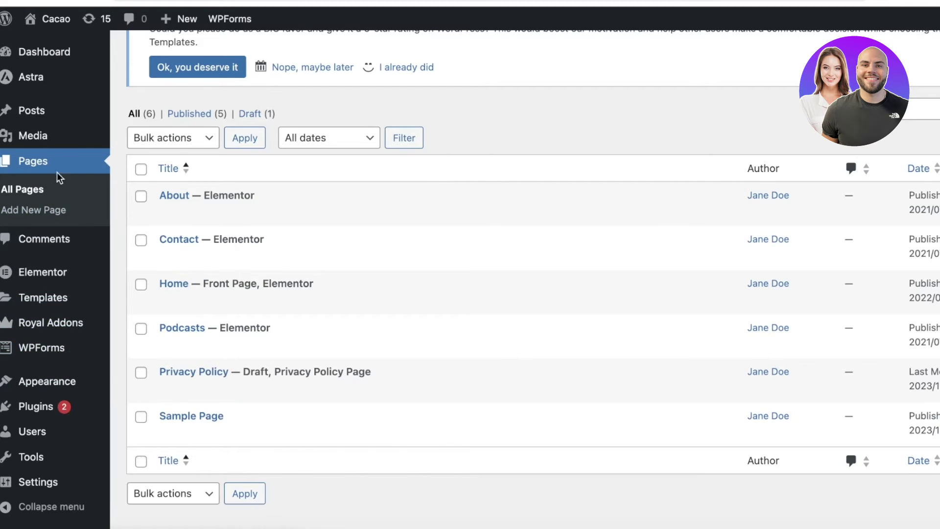
scroll(127, 204, "up", 4)
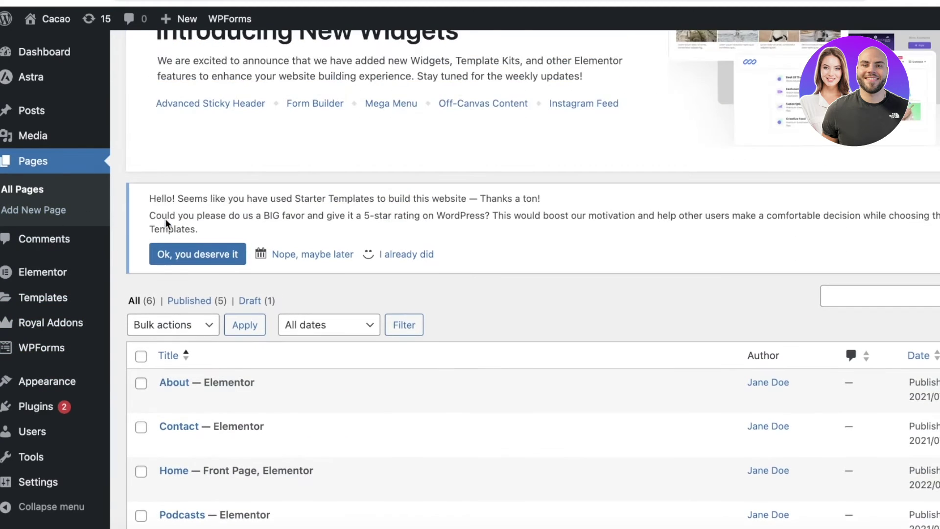
- In the Astra dashboard, go via Starter Templates to Settings and show Performance
mouse_move(27, 84)
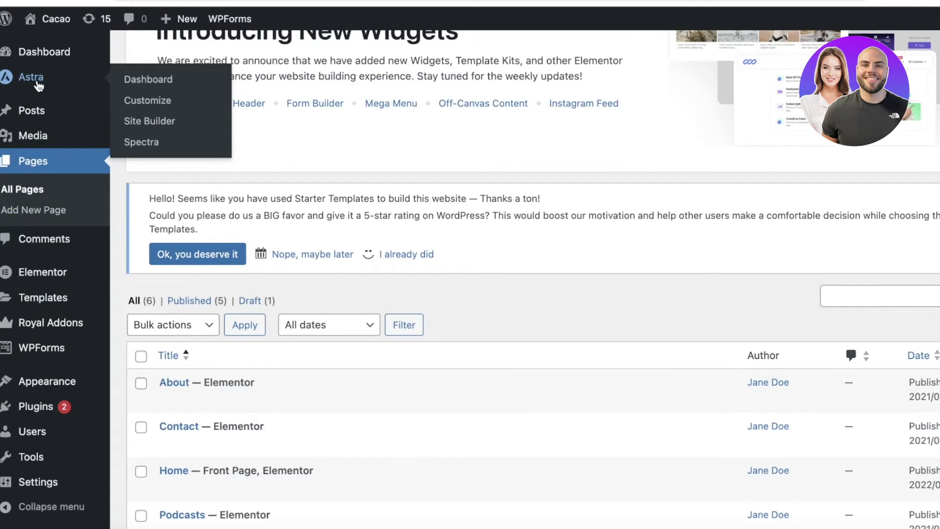
left_click(38, 84)
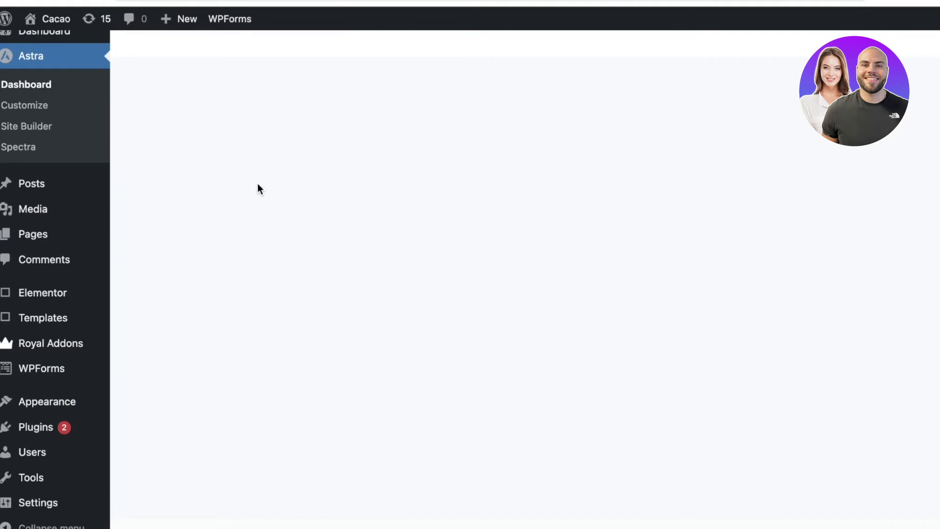
scroll(257, 191, "down", 4)
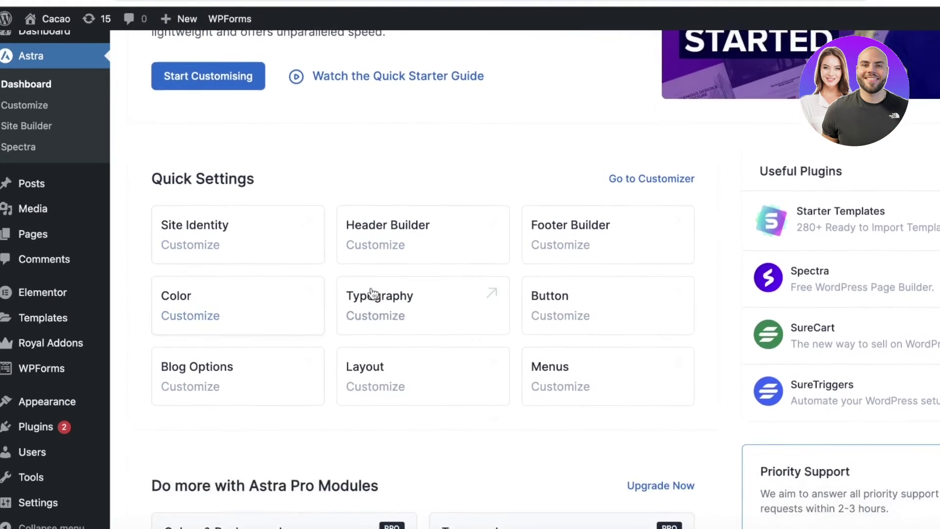
scroll(497, 263, "down", 5)
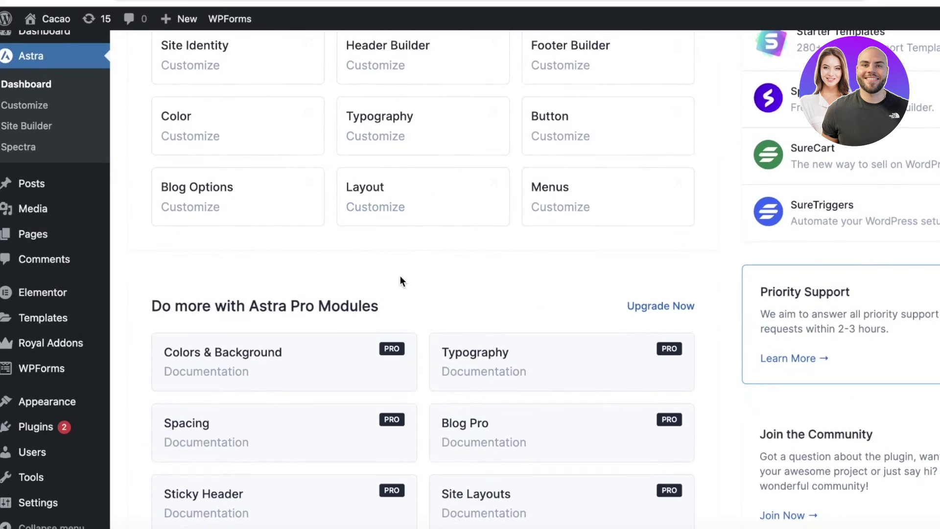
scroll(396, 278, "up", 10)
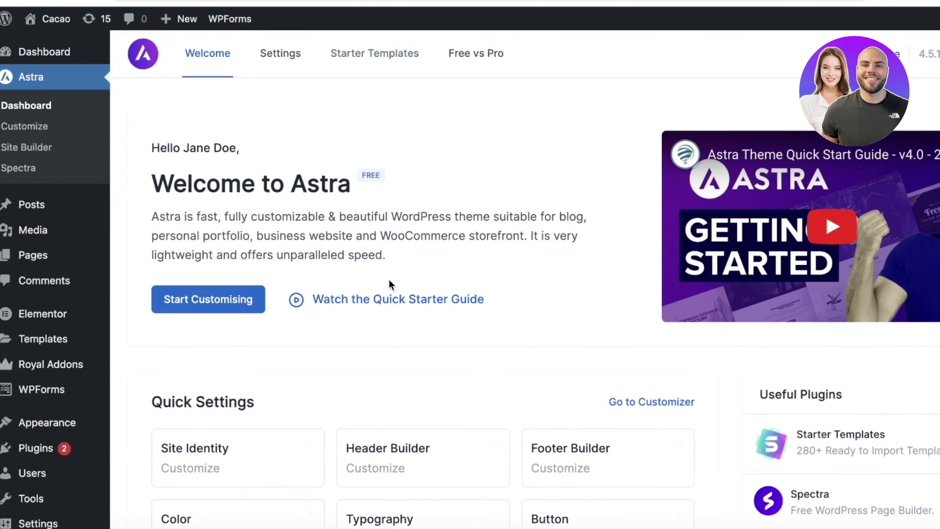
left_click(341, 62)
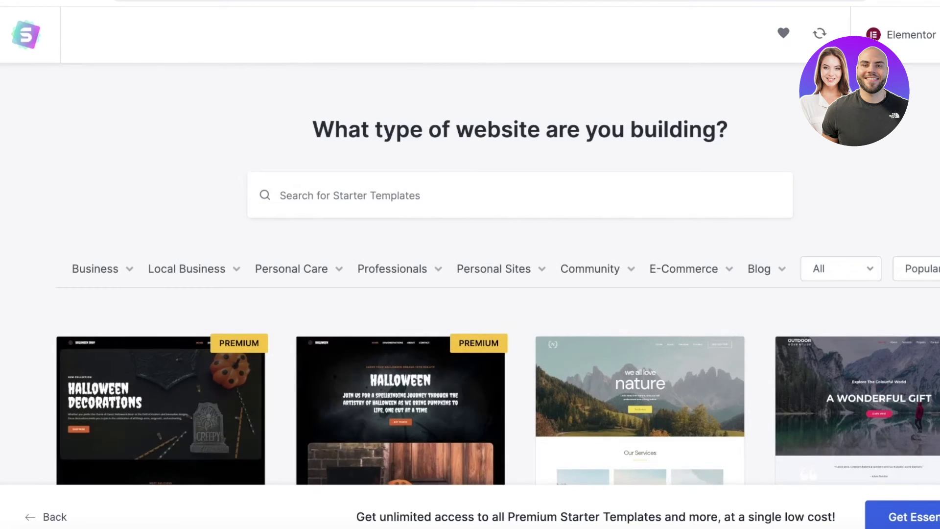
left_click(276, 55)
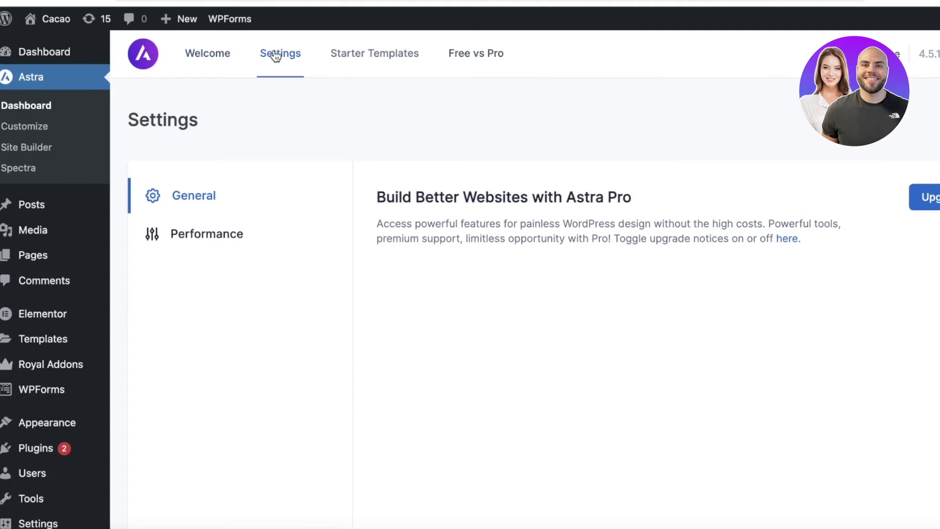
left_click(228, 237)
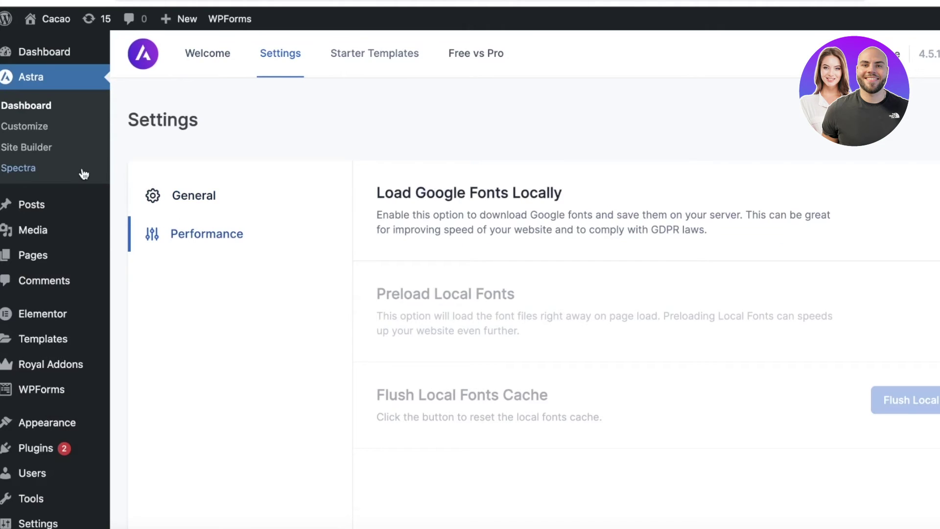
mouse_move(21, 212)
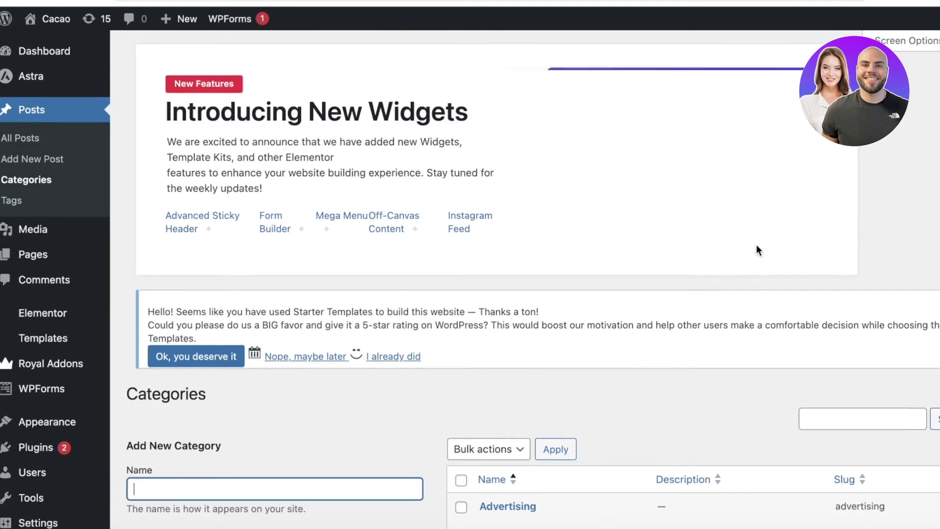
- Change the Advertising category's name to 'Lastest News' and update it, keeping slug advertising
scroll(534, 223, "down", 6)
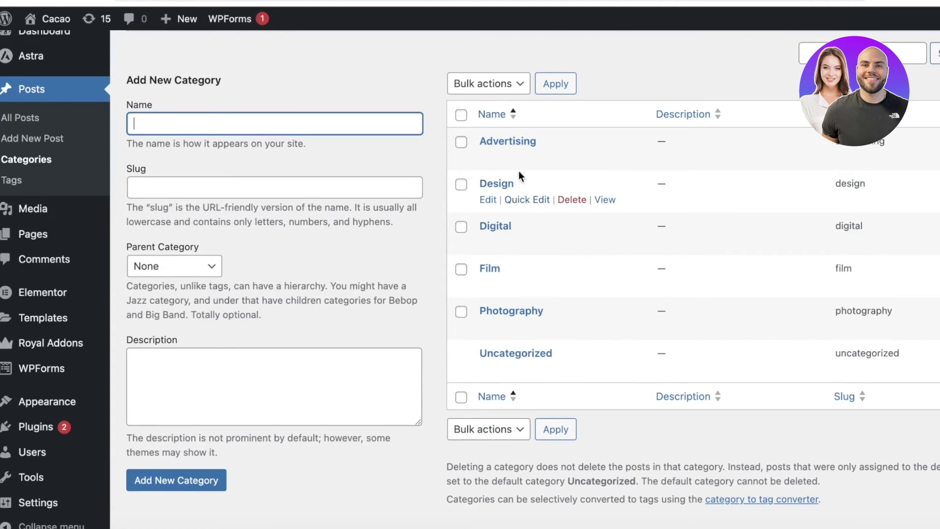
left_click(490, 157)
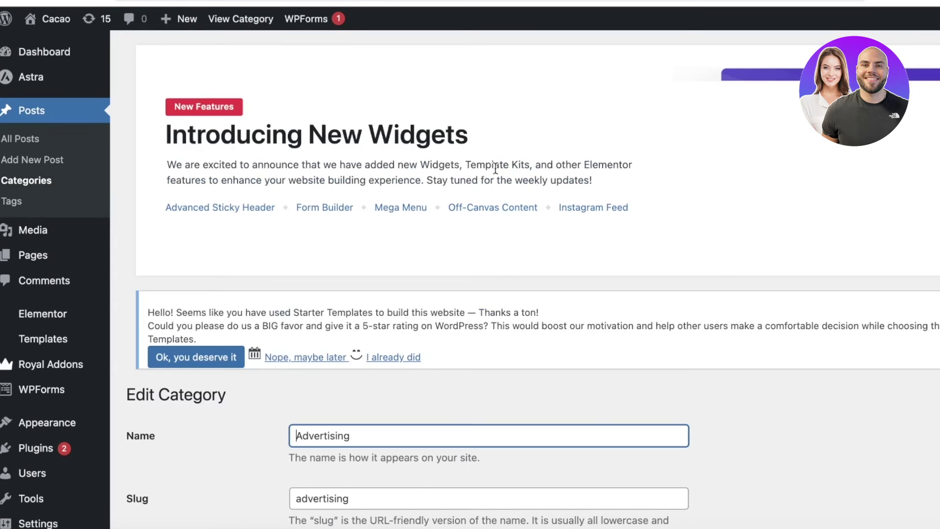
scroll(376, 278, "down", 3)
double_click(378, 278)
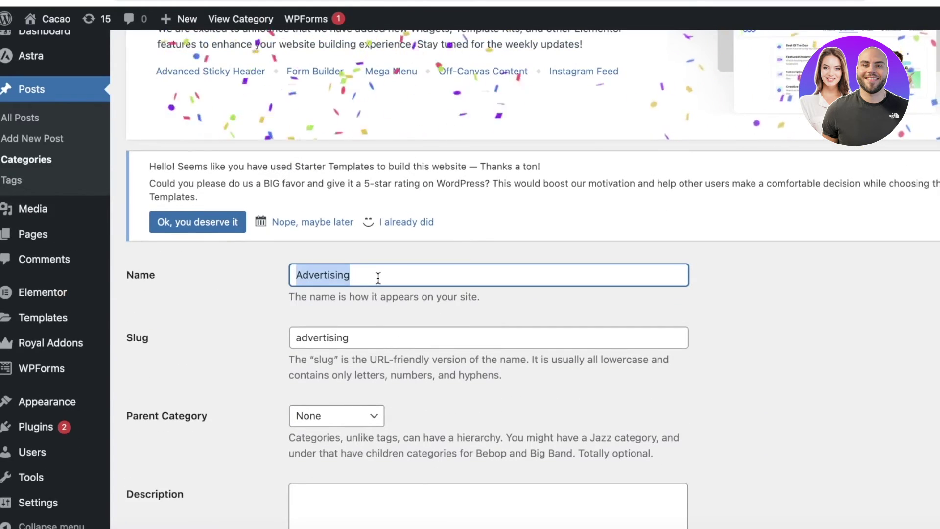
type("Lastest News")
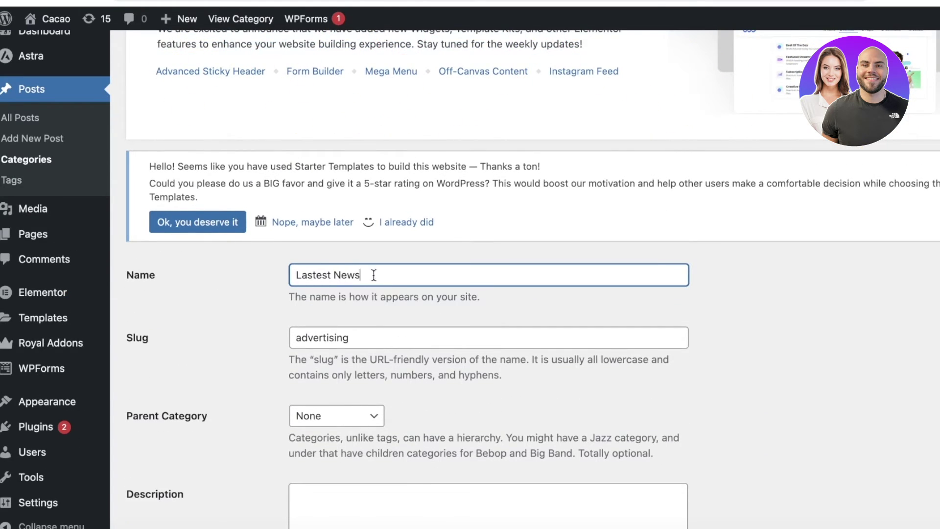
scroll(313, 279, "down", 3)
left_click(164, 491)
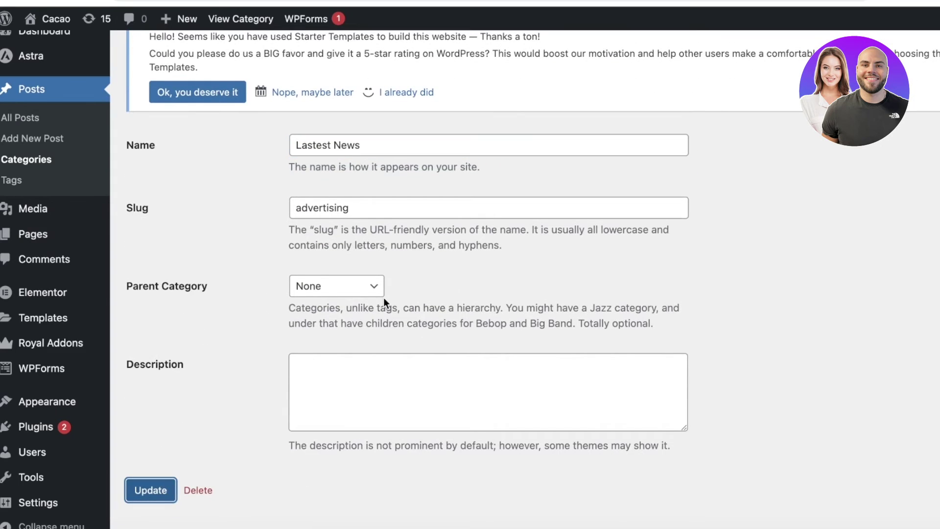
scroll(196, 235, "up", 4)
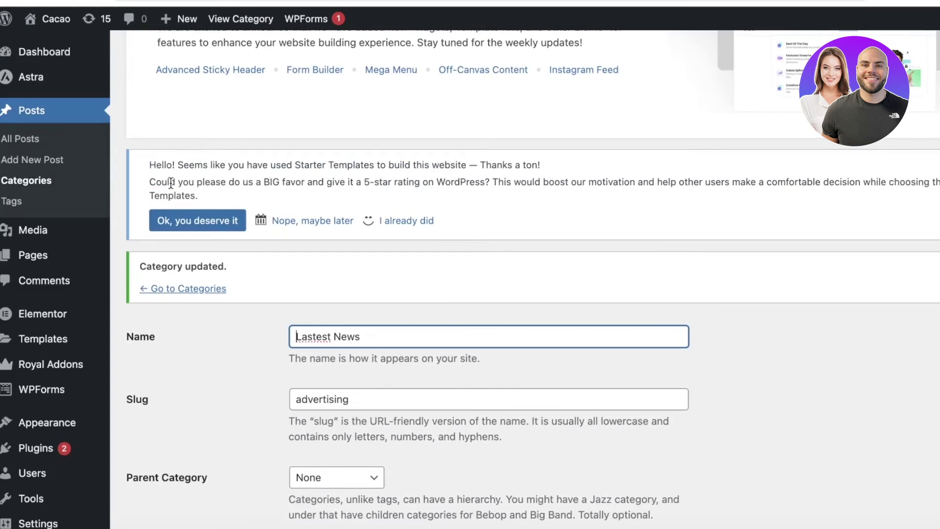
scroll(196, 269, "down", 4)
left_click(162, 489)
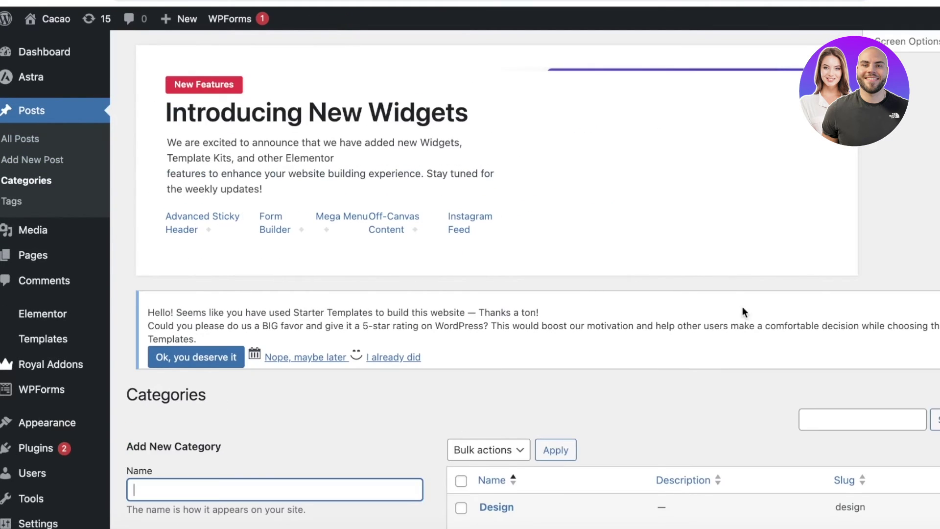
- Bulk-delete the Digital, Film and Photography categories
scroll(737, 218, "down", 7)
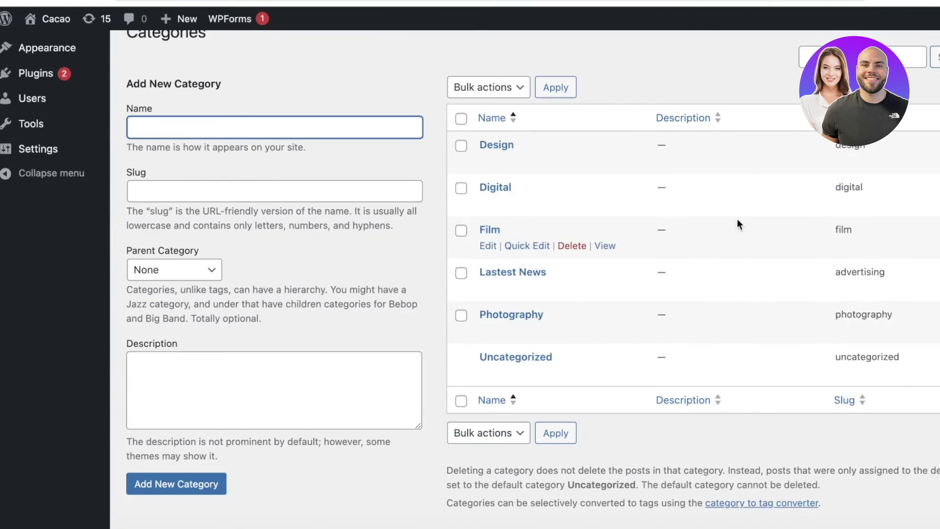
left_click(461, 184)
left_click(461, 227)
left_click(461, 269)
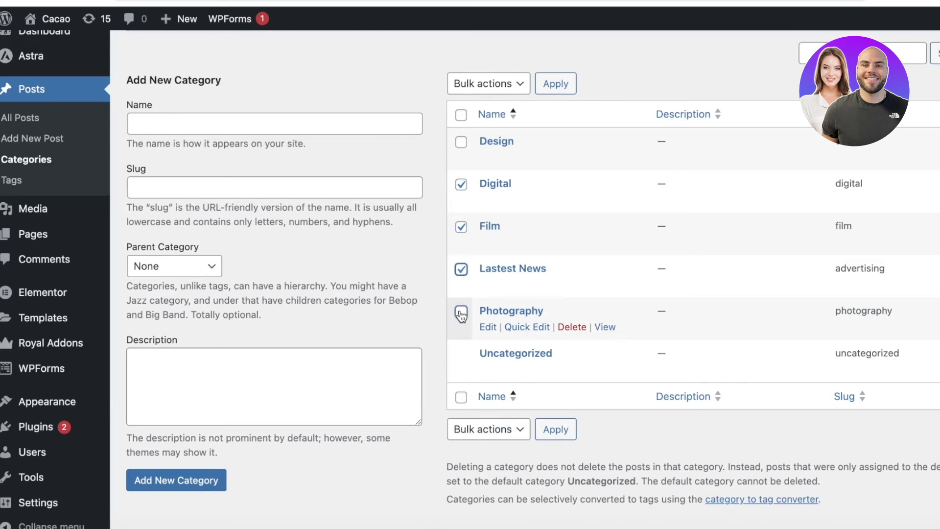
left_click(461, 317, "shift")
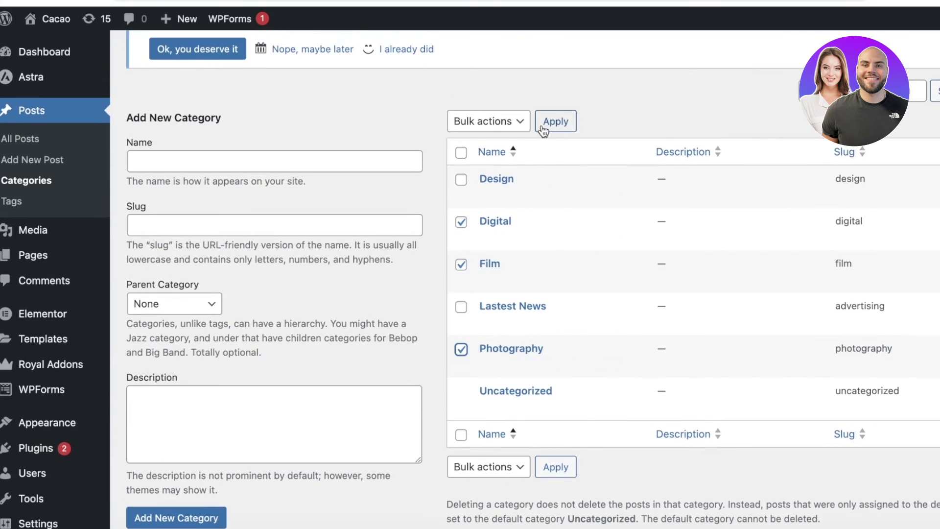
left_click(515, 123)
key("Down")
key("Return")
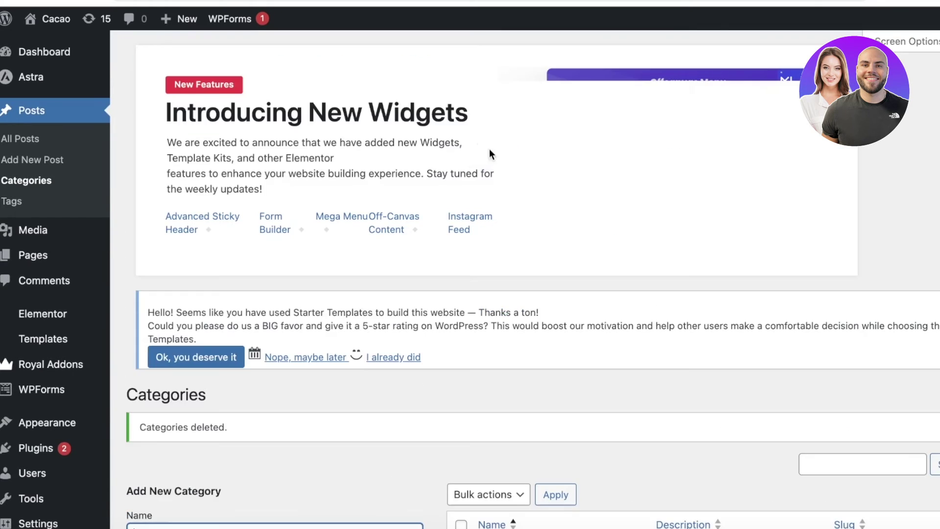
scroll(481, 264, "down", 8)
scroll(212, 179, "up", 1)
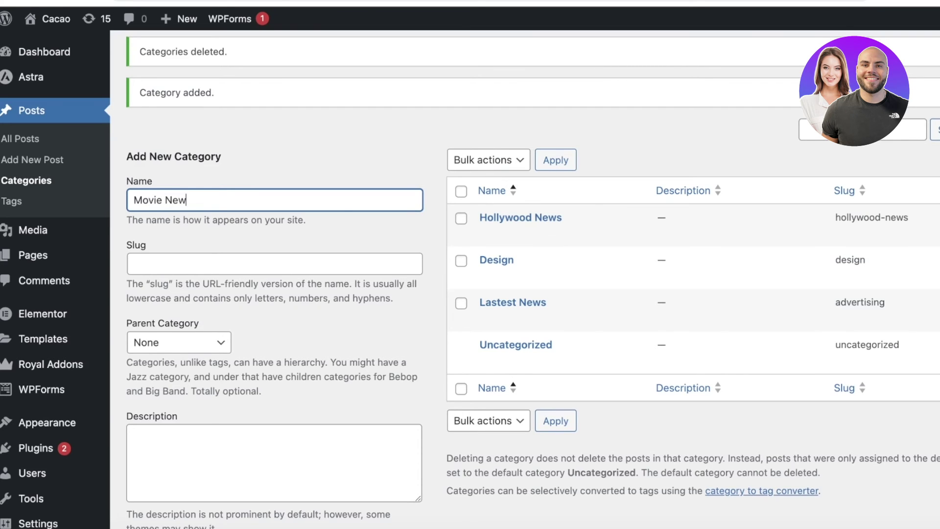
- Add the new Hollywood News and Movie News categories
key("Return")
scroll(377, 211, "up", 8)
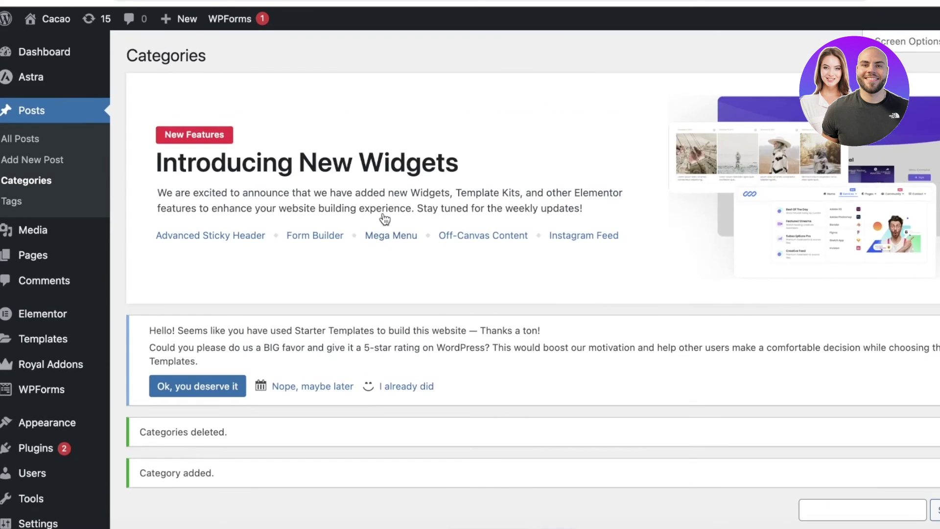
scroll(373, 210, "down", 9)
scroll(373, 210, "up", 8)
scroll(372, 221, "down", 8)
scroll(373, 221, "up", 2)
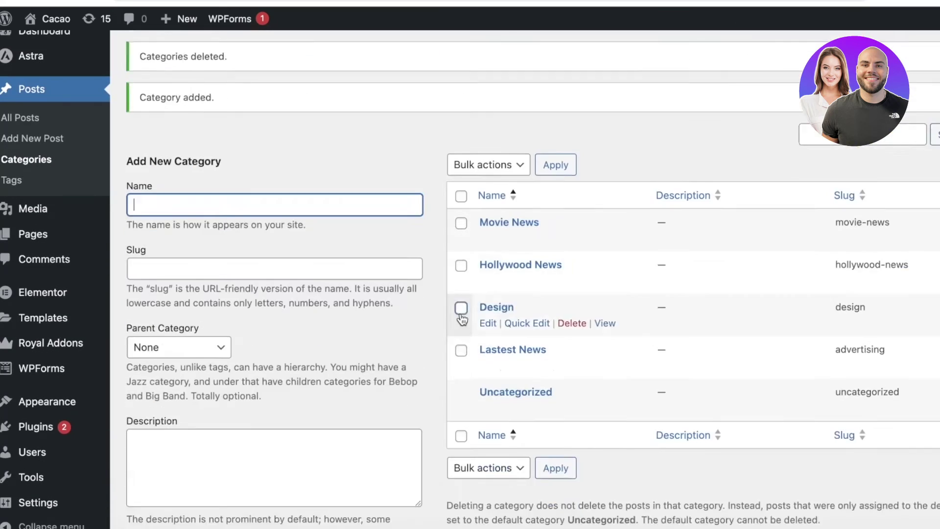
scroll(462, 309, "down", 2)
scroll(245, 474, "up", 8)
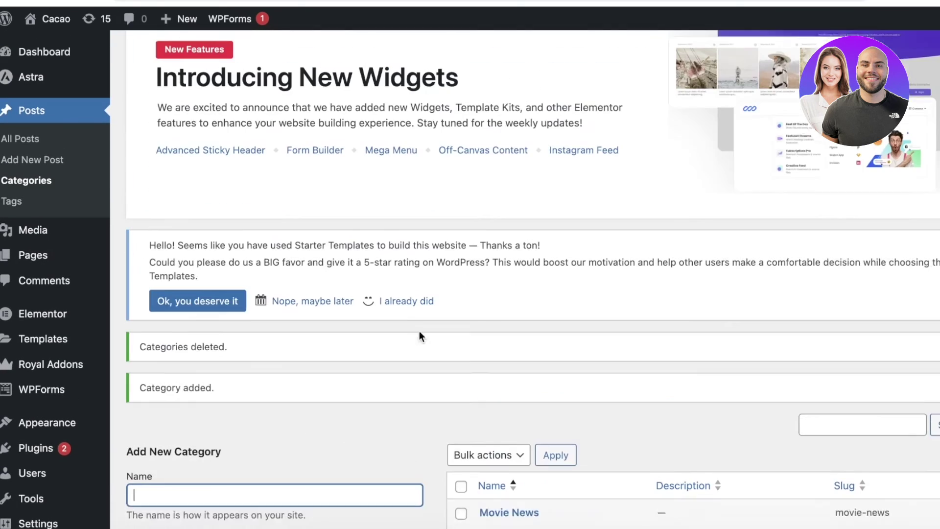
mouse_move(42, 22)
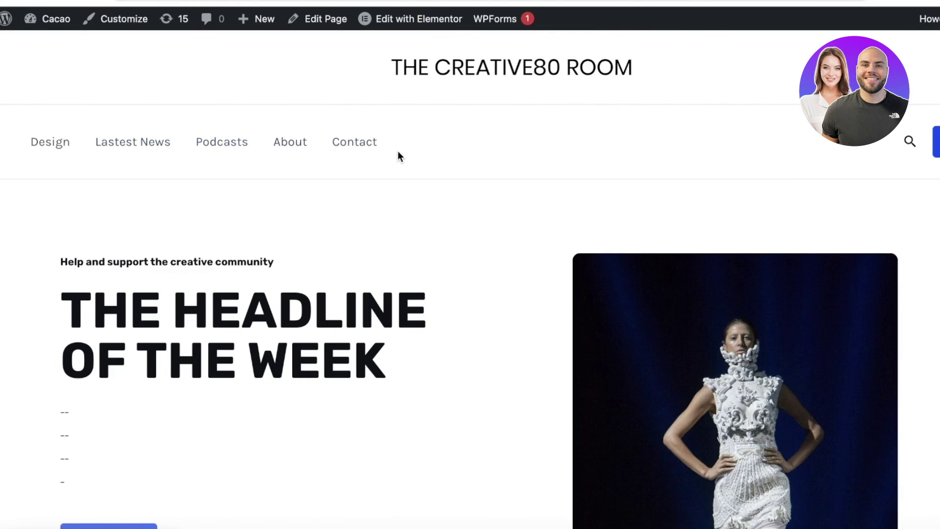
scroll(398, 156, "down", 10)
scroll(343, 158, "up", 10)
mouse_move(1, 1)
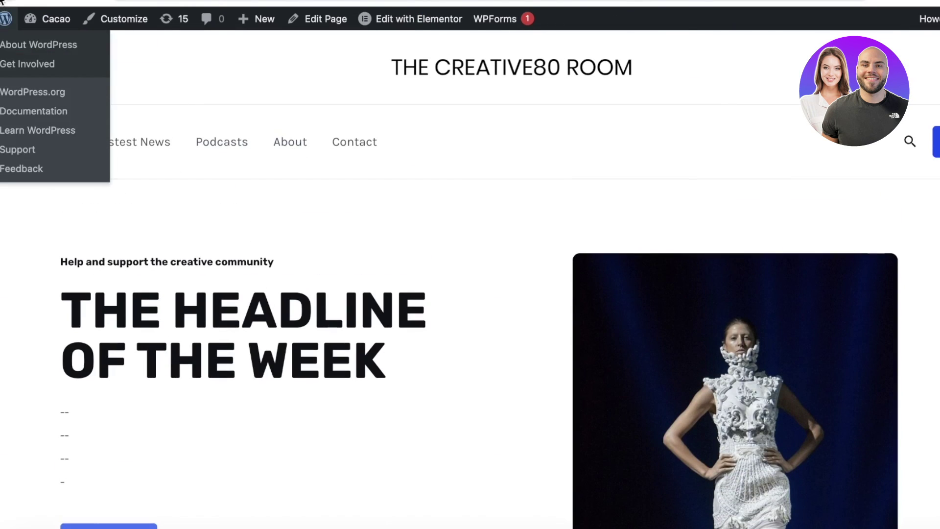
key("alt+Left")
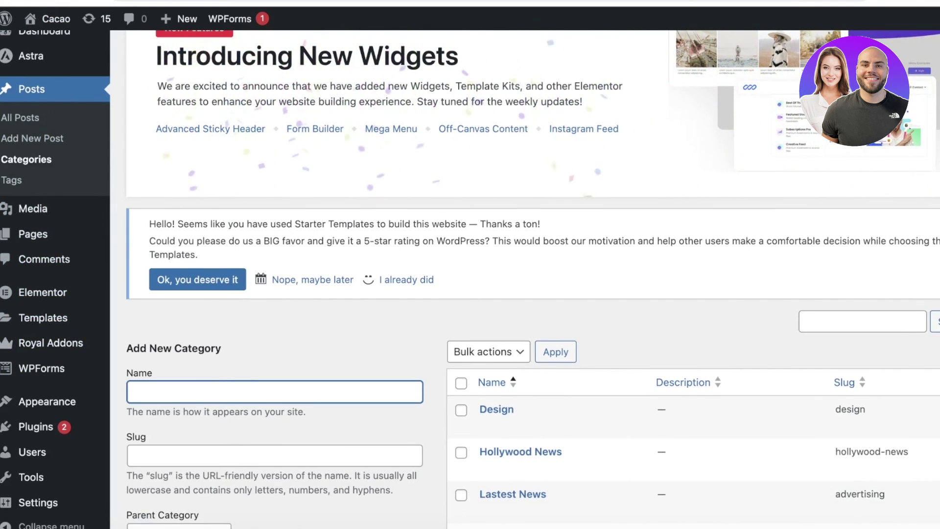
scroll(534, 244, "up", 2)
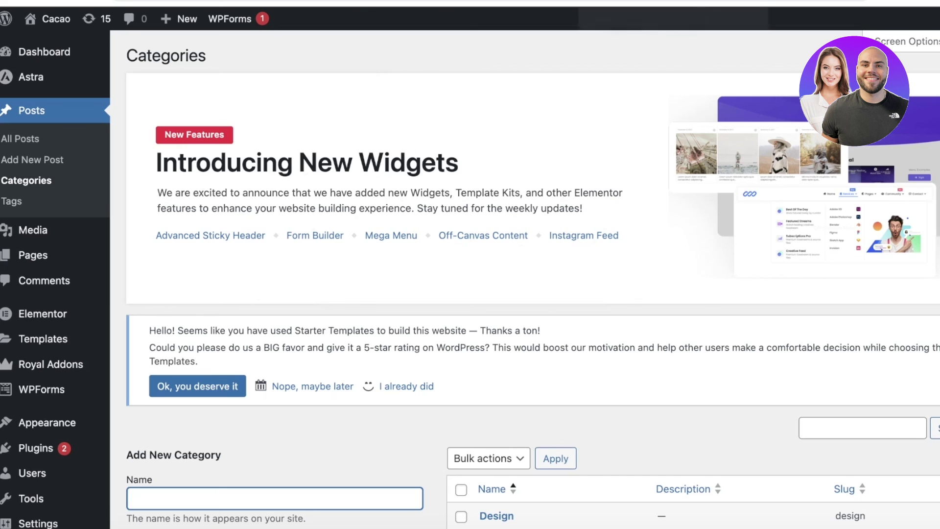